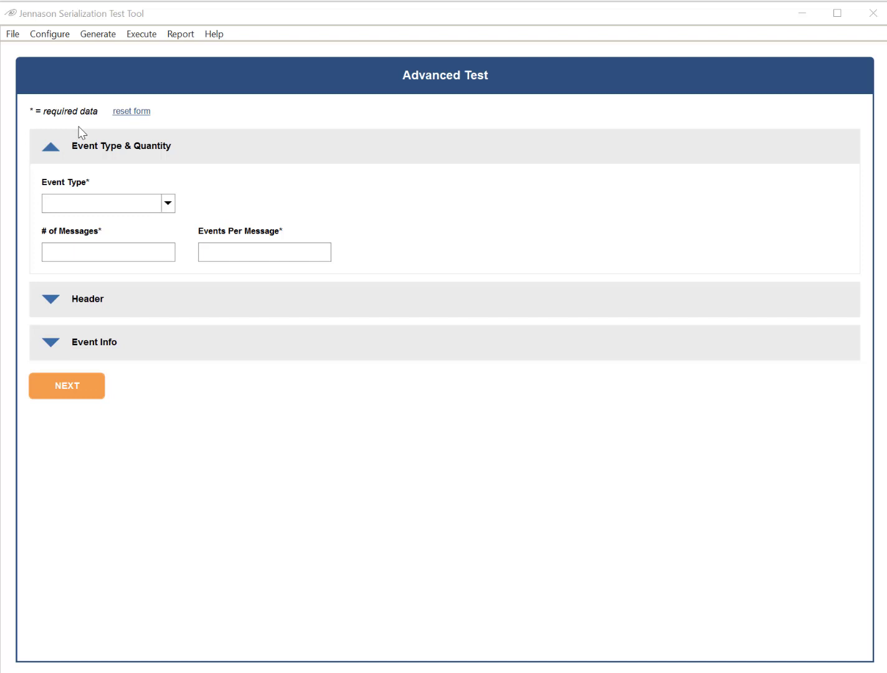
- Open the events template Bahrain_Commissioning_EPCIS1.2 in the Advanced Test form
click(13, 36)
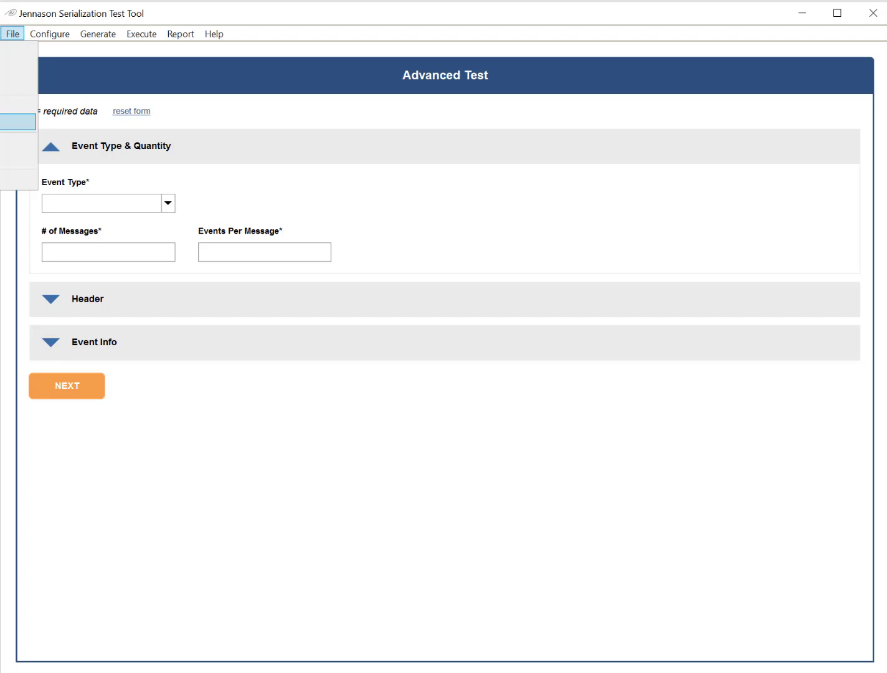
click(17, 122)
click(380, 347)
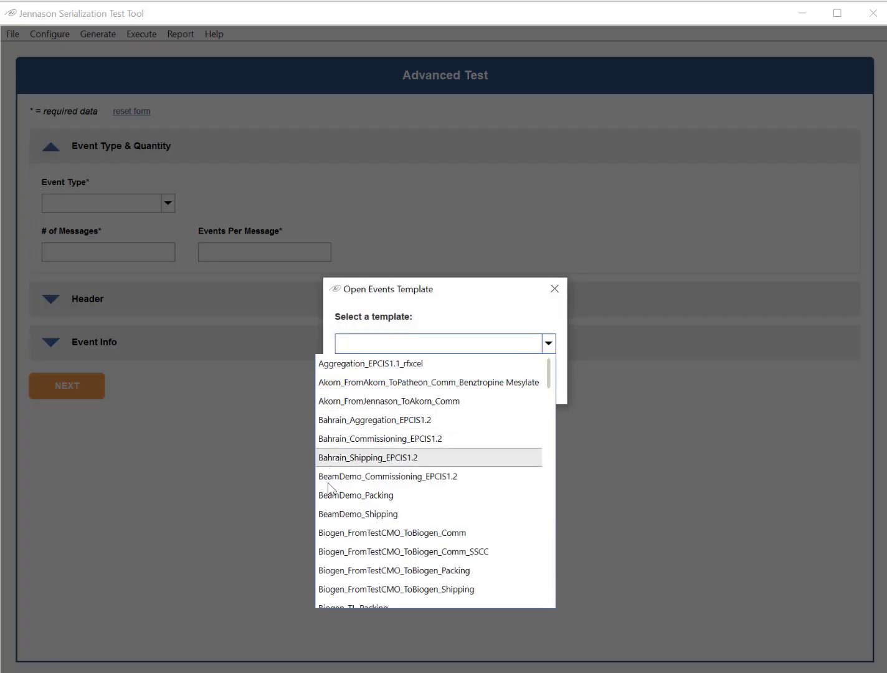
click(380, 439)
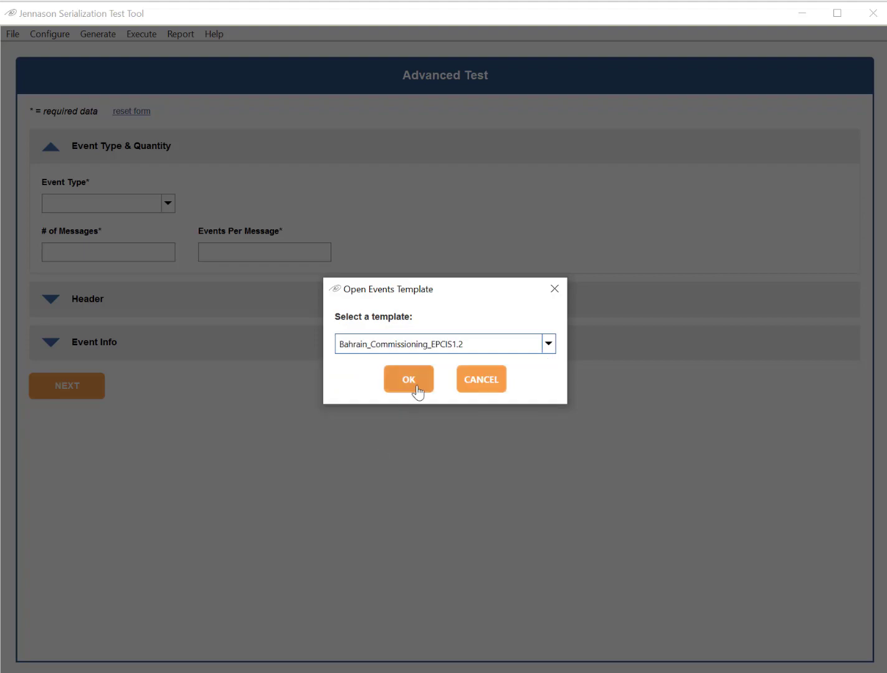
click(409, 380)
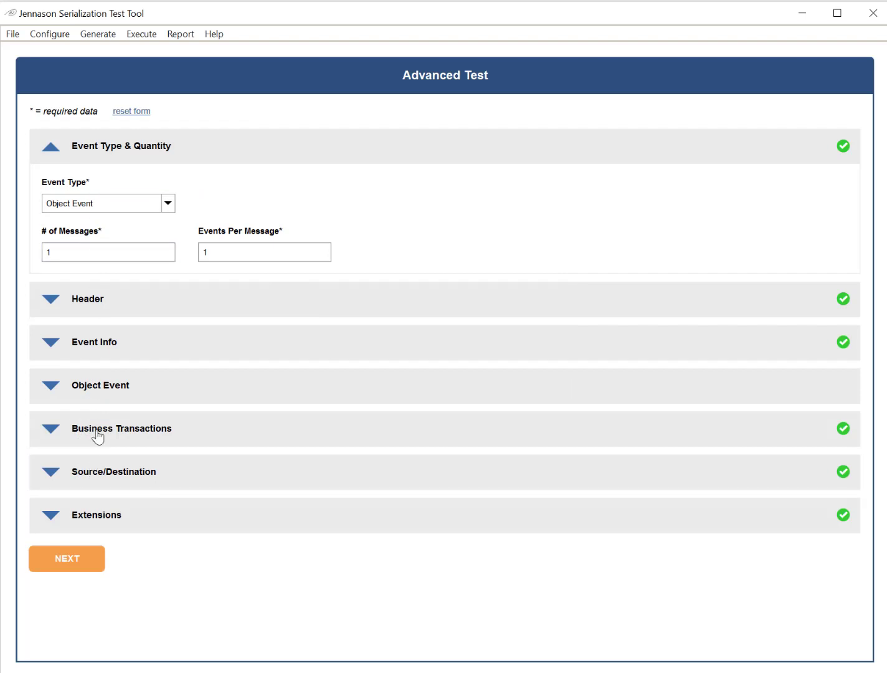
- Review the Header section, including the available sender locations and the Instance Identifier and Creation Date options
mouse_move(141, 293)
click(156, 298)
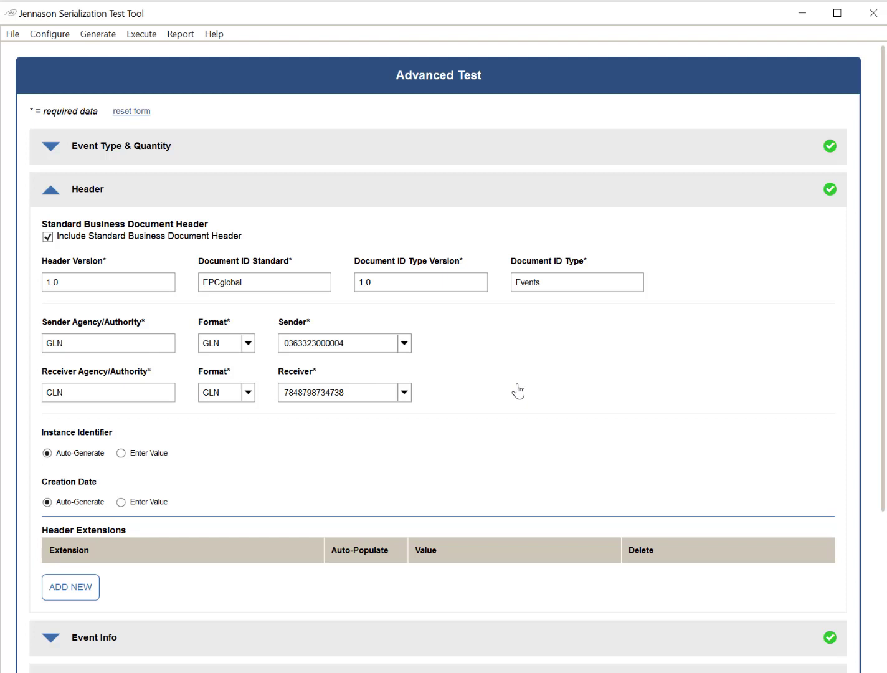
scroll(517, 391, down, 1)
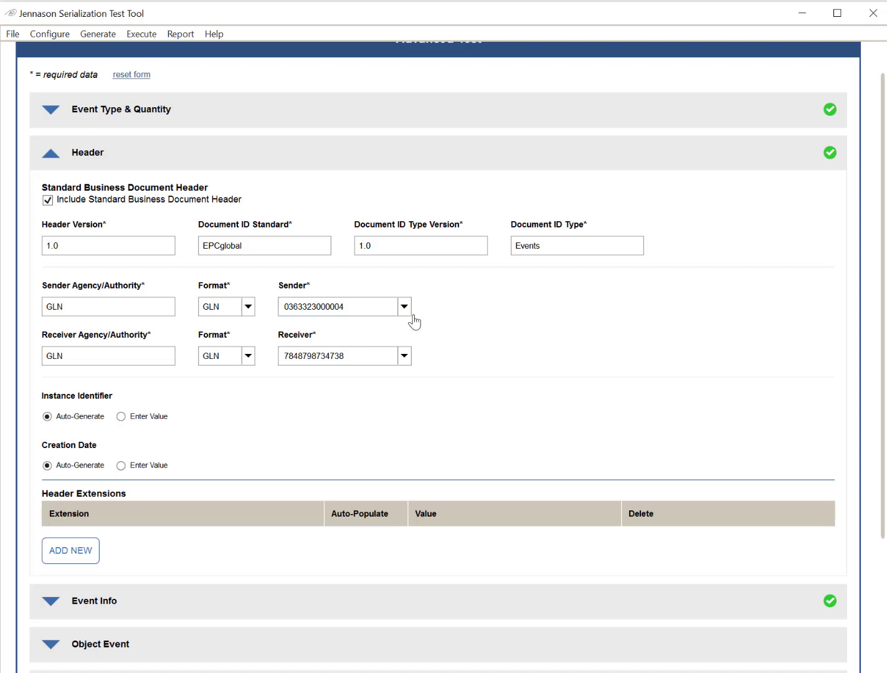
click(58, 35)
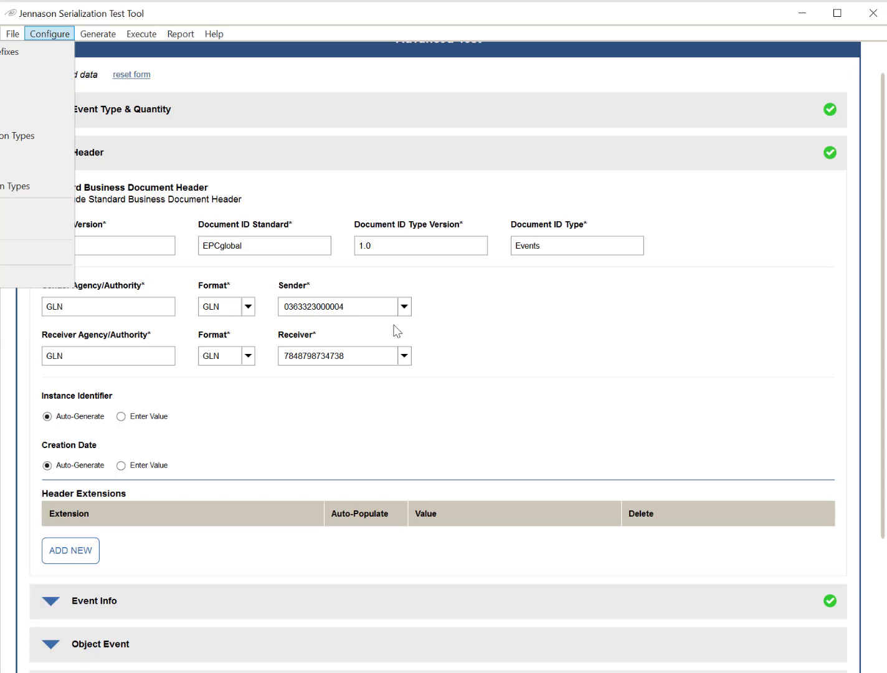
click(452, 308)
click(405, 307)
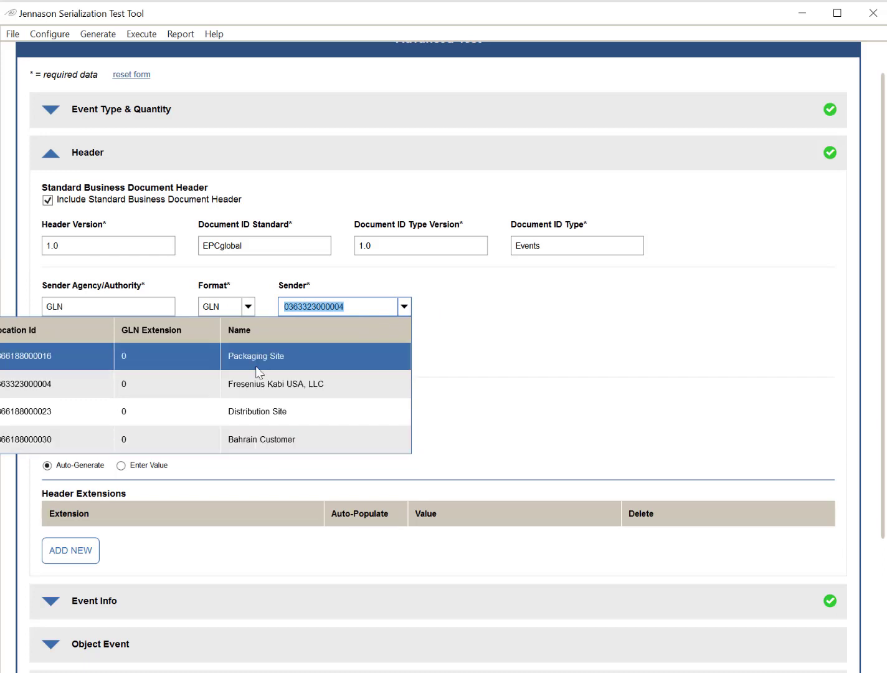
click(527, 337)
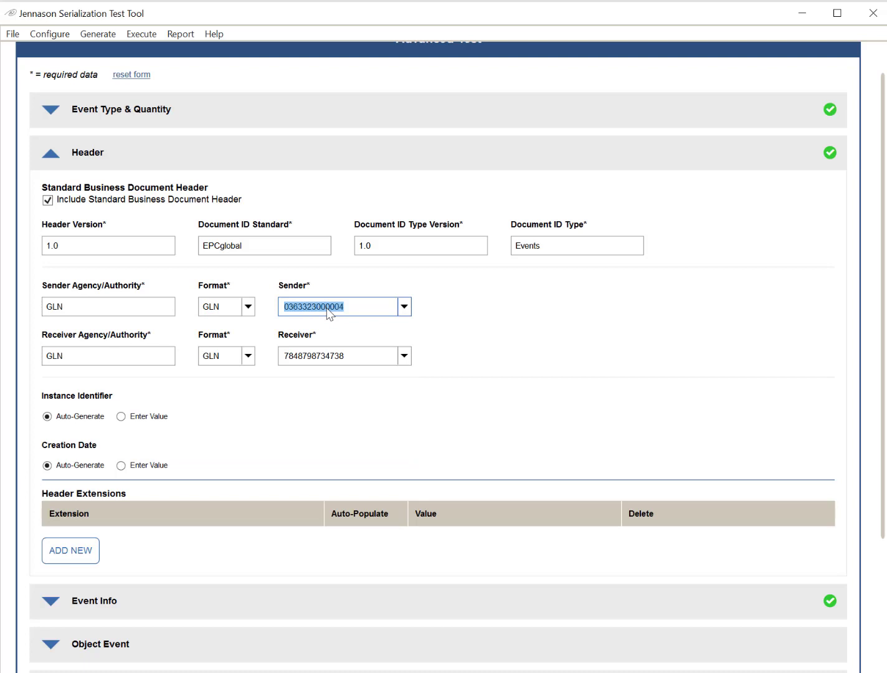
click(405, 311)
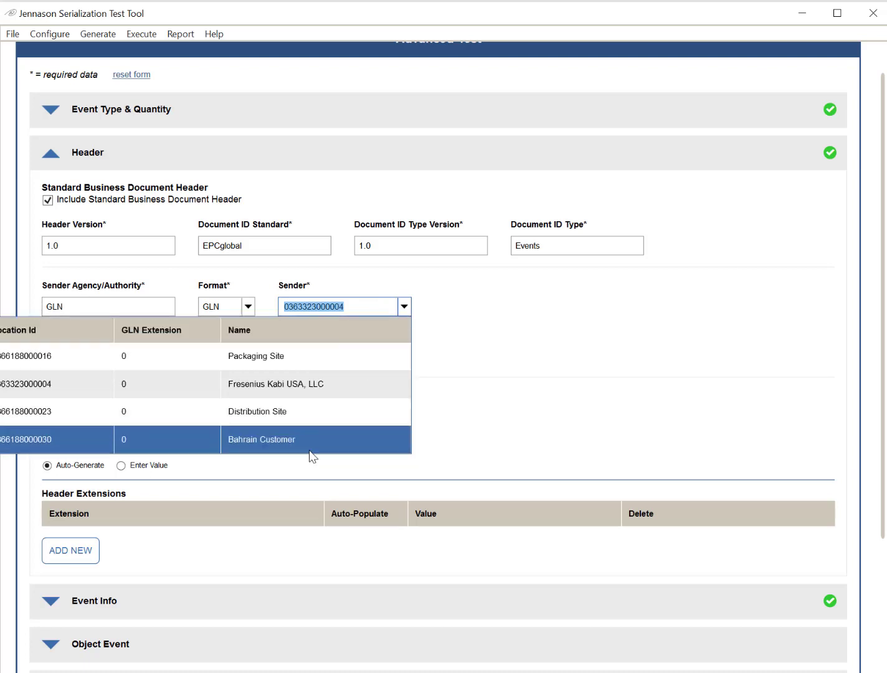
click(515, 367)
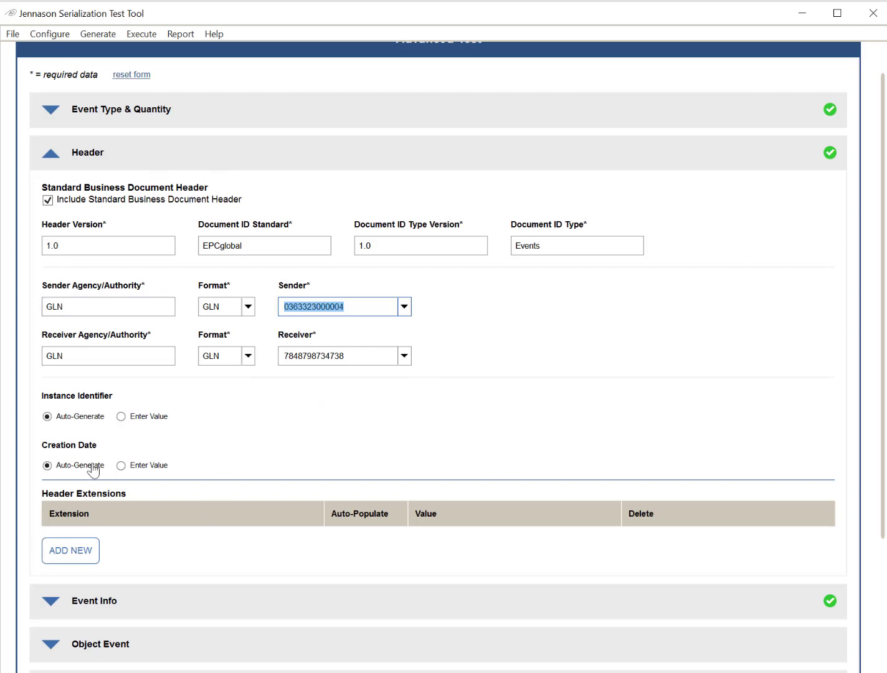
scroll(174, 380, down, 1)
scroll(179, 357, up, 1)
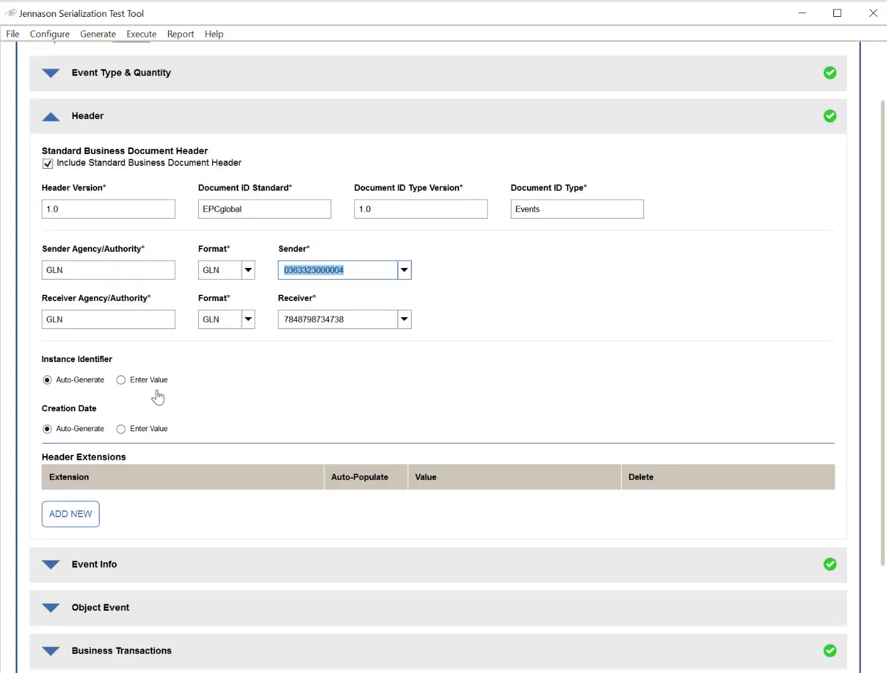
scroll(81, 477, down, 2)
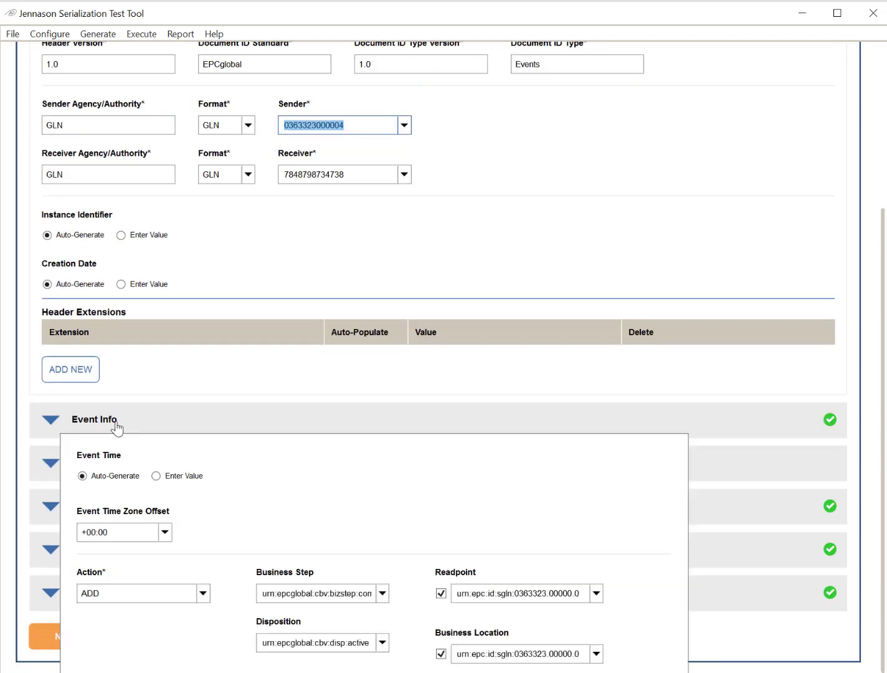
- Try manual entry for the Event Time in the Event Info section, inspect its date picker, and return it to Auto-Generate
click(99, 421)
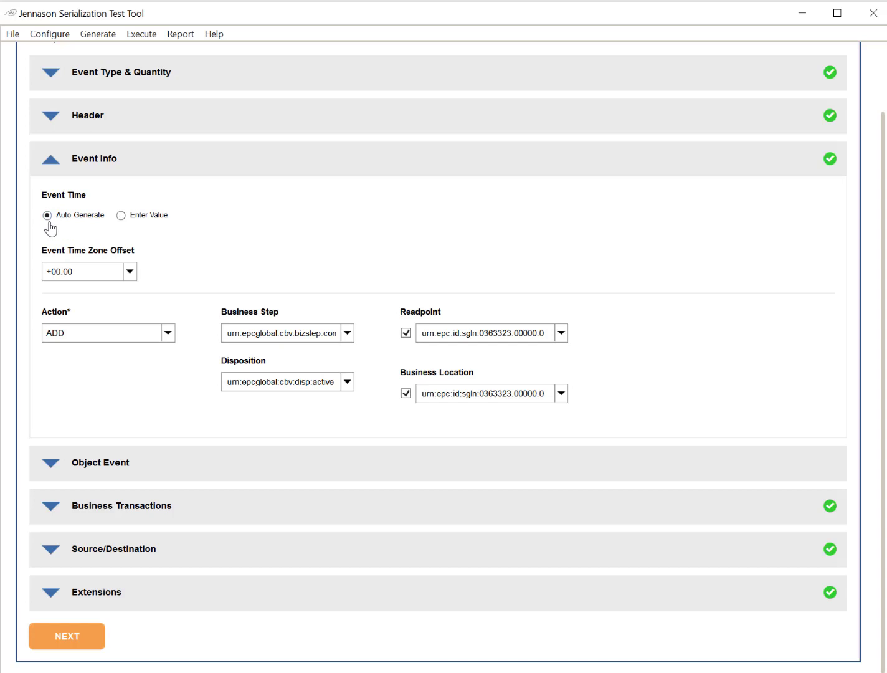
click(120, 216)
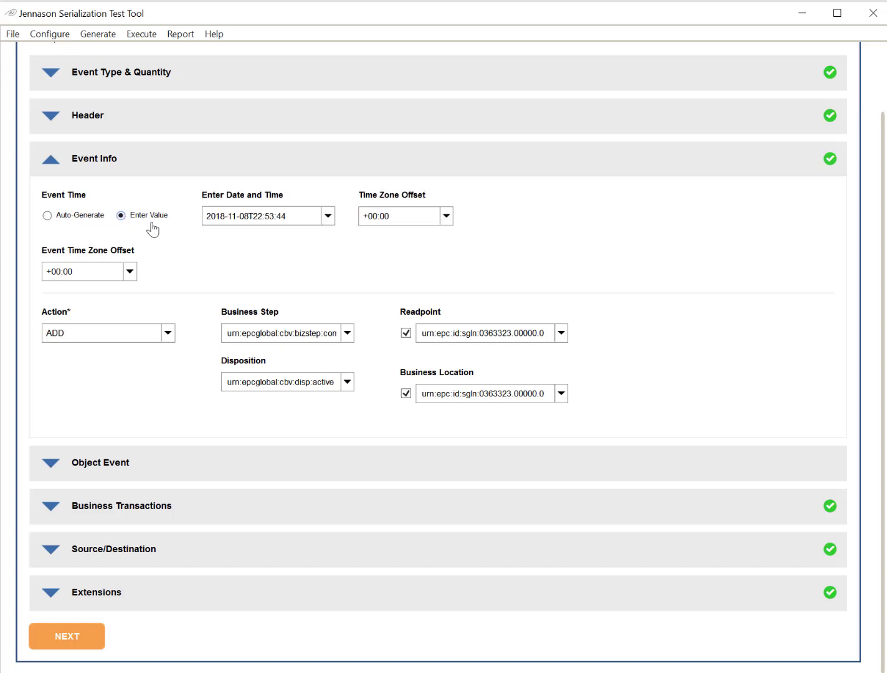
click(328, 217)
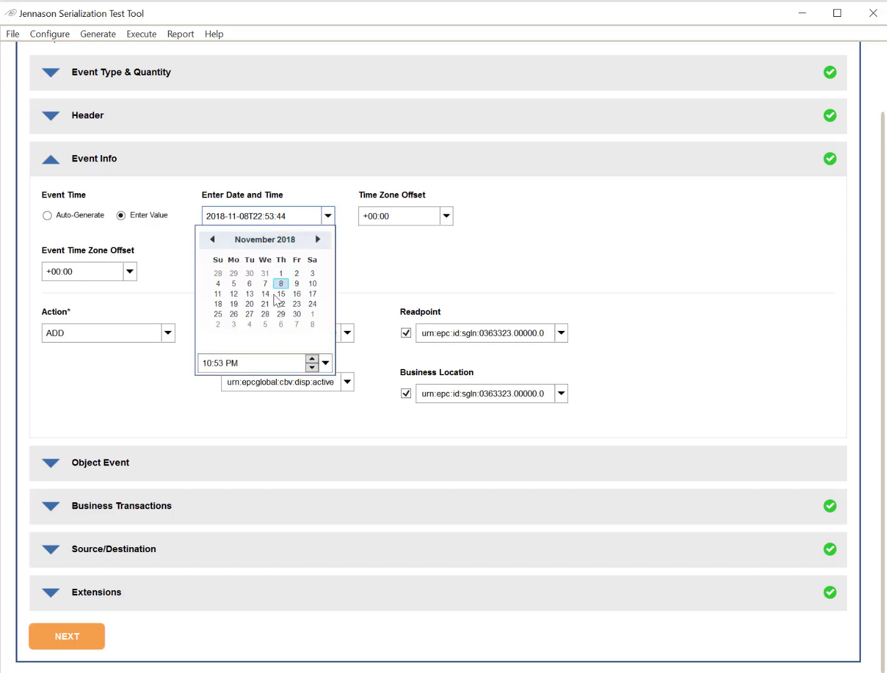
click(378, 209)
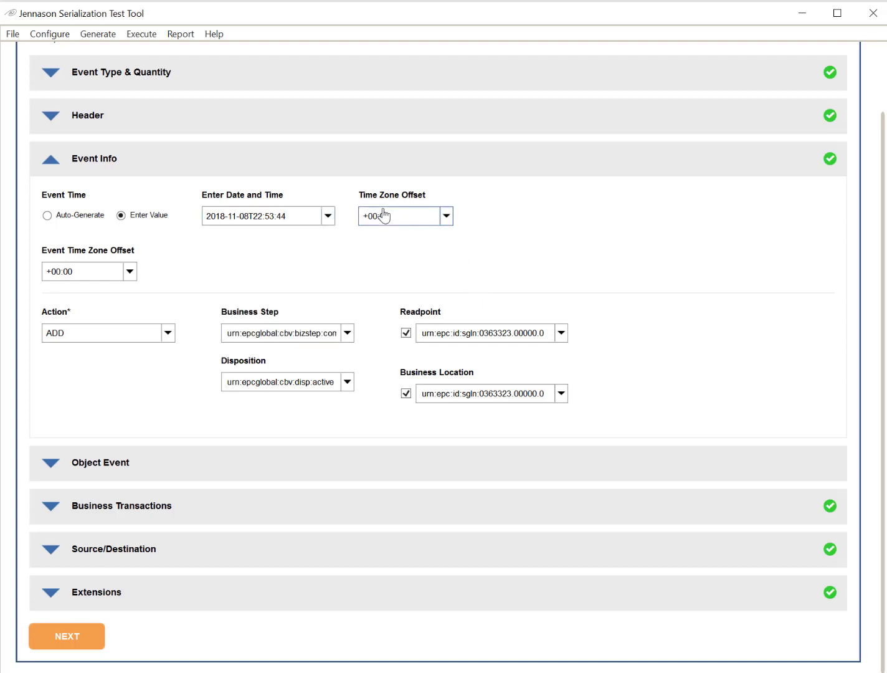
click(48, 218)
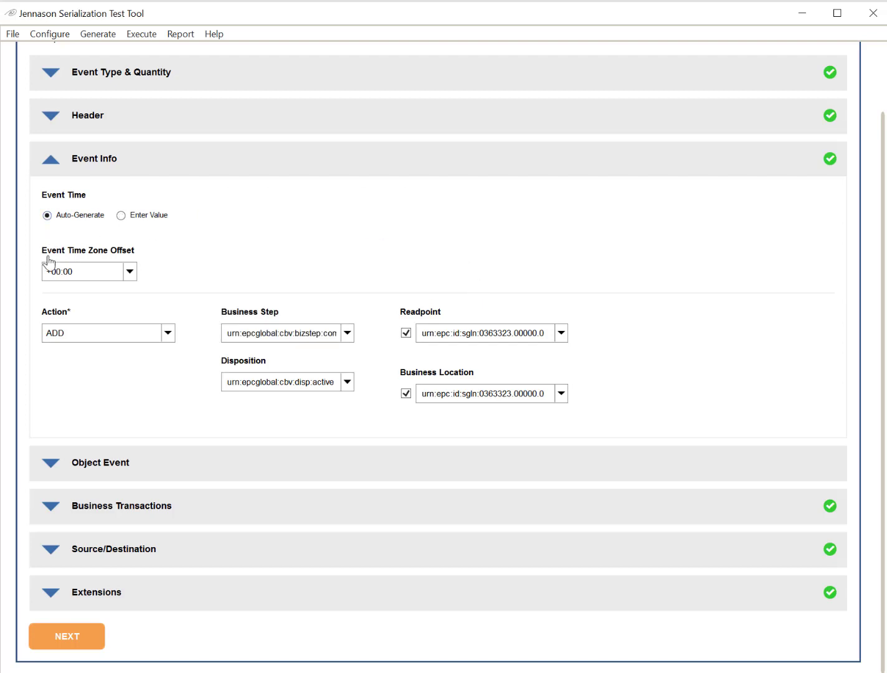
- In the Object Event section, set Items Per Event to 10 and UID Source to Manual Entry
click(107, 463)
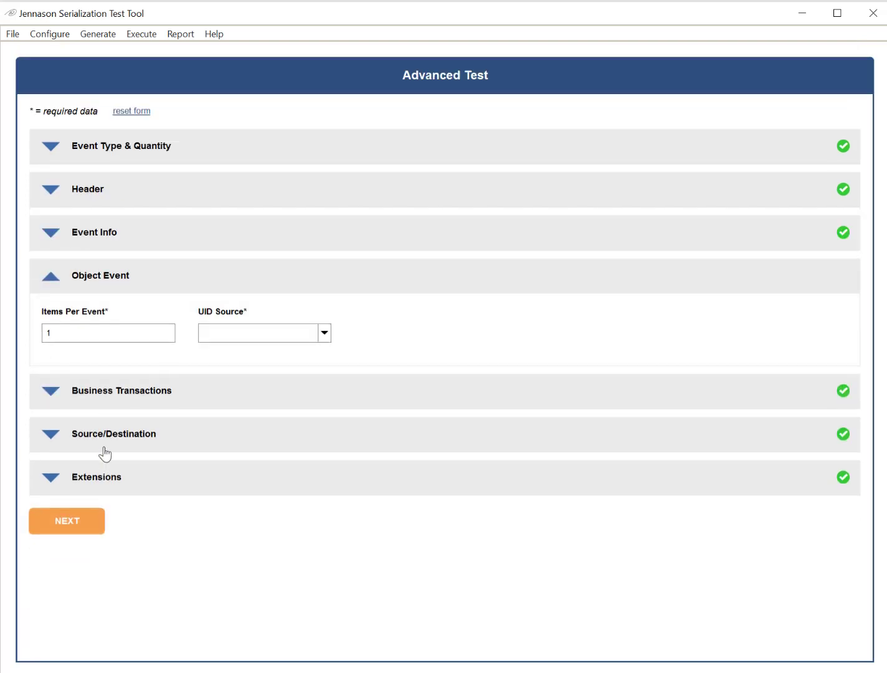
click(65, 332)
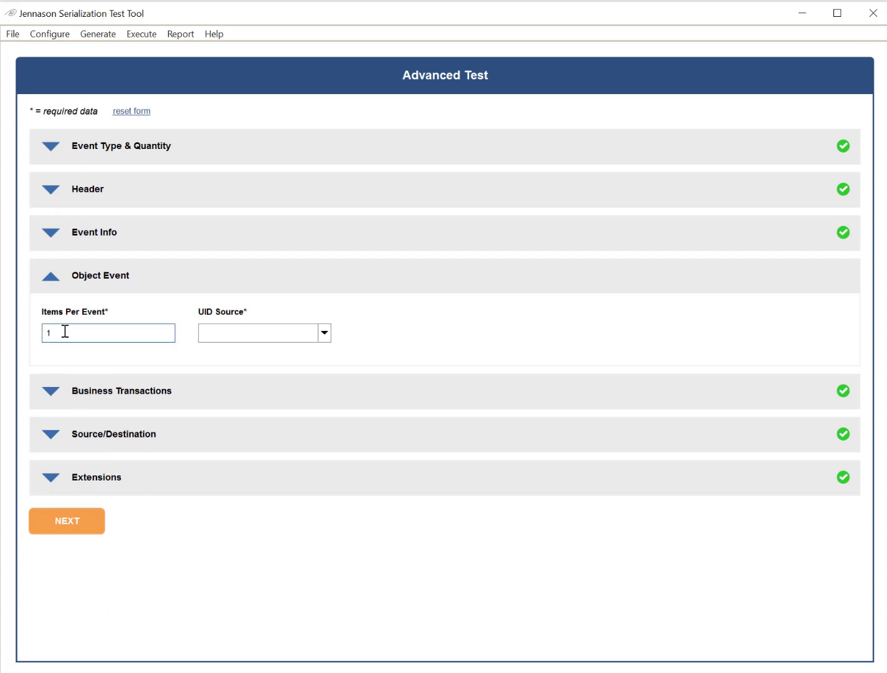
drag(64, 331, 27, 339)
click(323, 335)
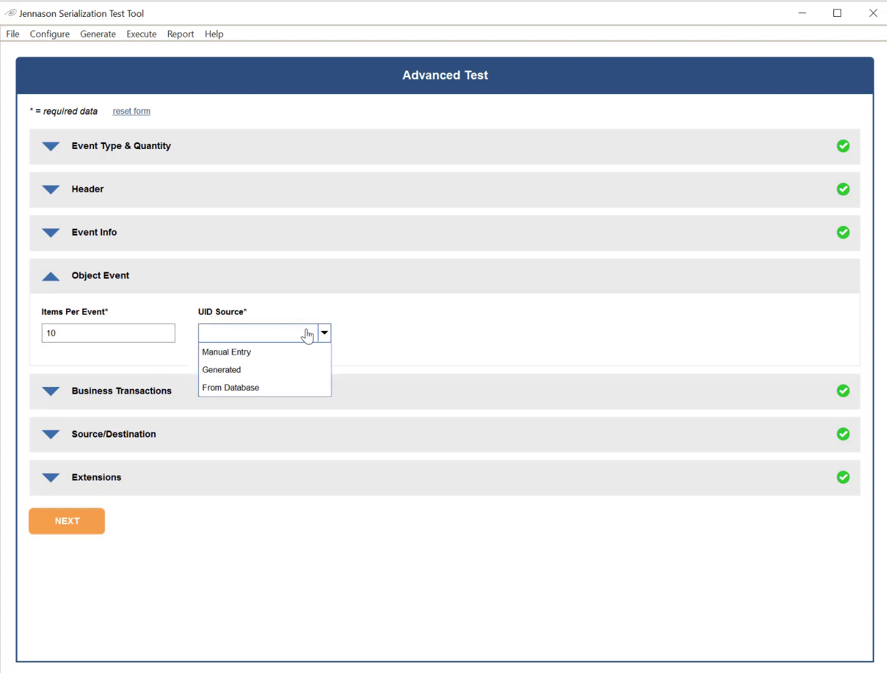
click(219, 353)
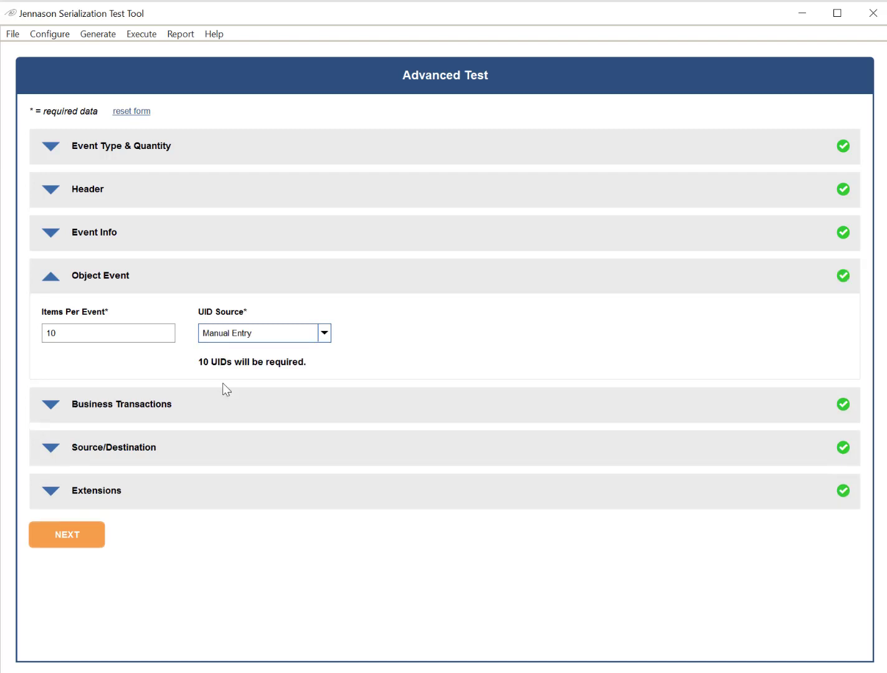
- Review the Business Transactions and Source/Destination sections, and collapse them again
click(204, 410)
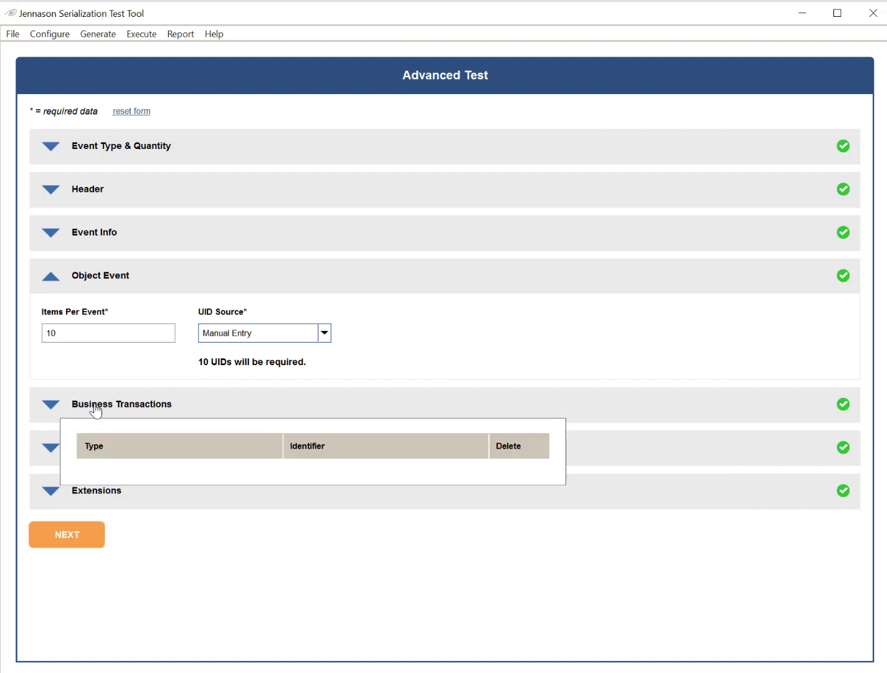
click(97, 406)
click(97, 409)
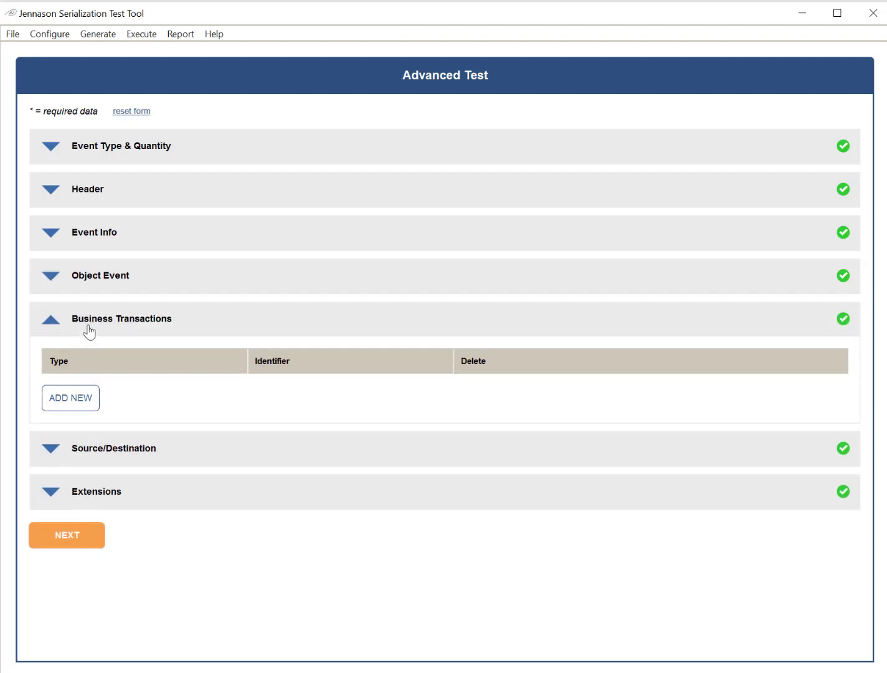
click(89, 332)
click(89, 372)
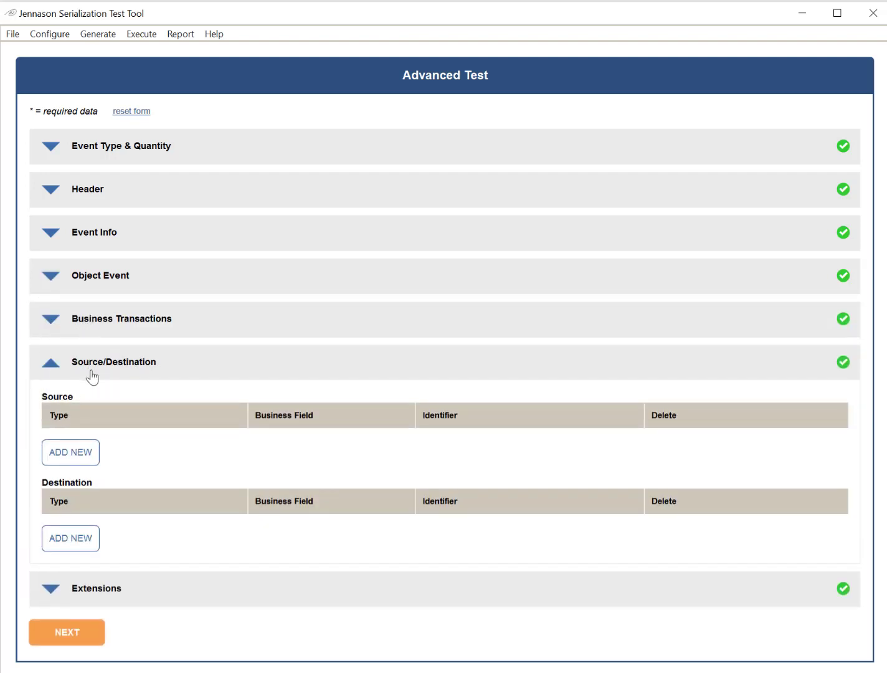
click(93, 372)
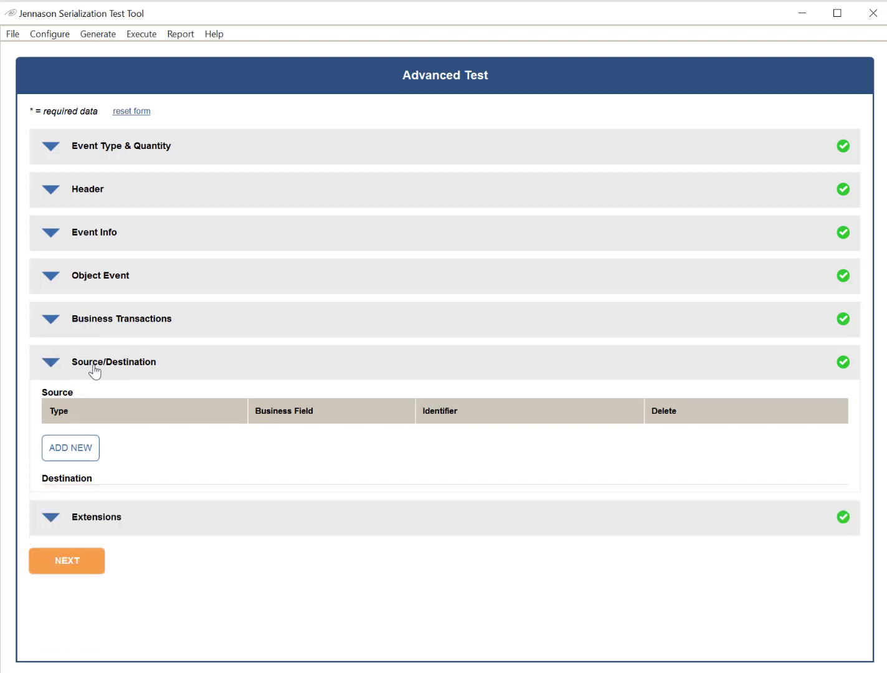
- In the Extensions section, set the cbvmda lot value to Bahlot41234 and the cbvmda expiry value to 2024-11-30
click(92, 408)
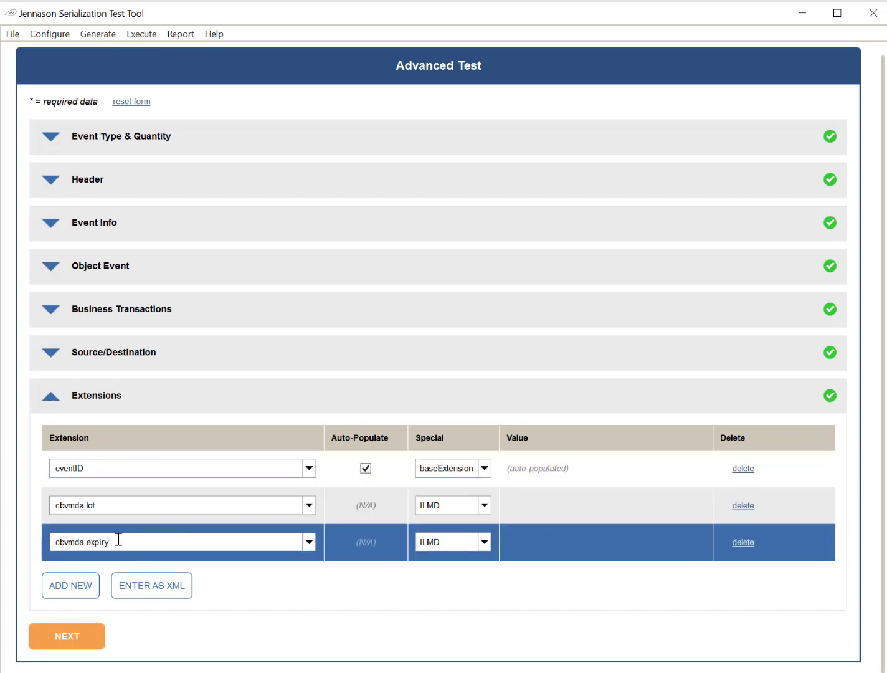
click(552, 504)
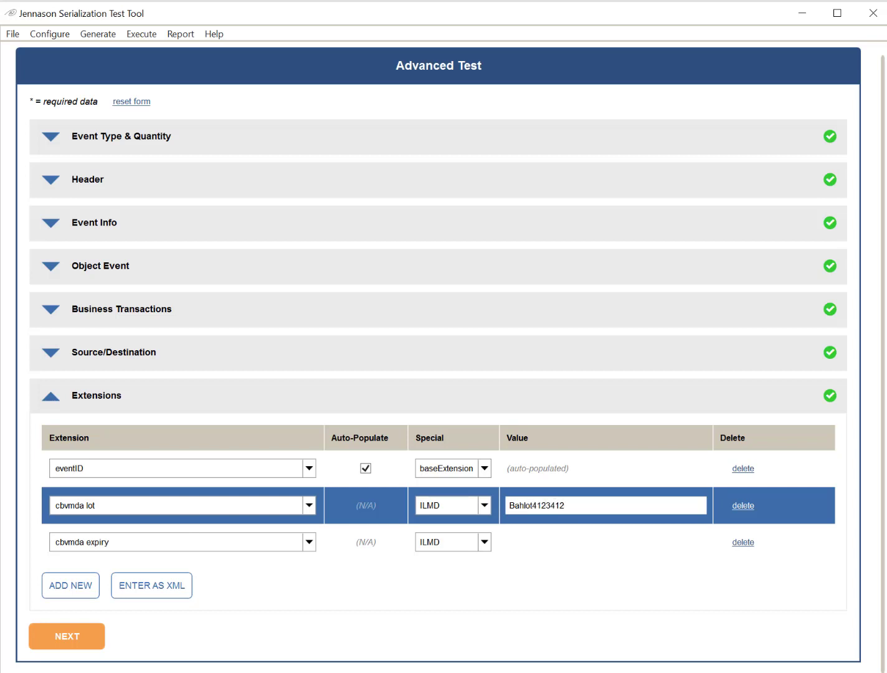
key(BackSpace)
key(BackSpace)
click(551, 544)
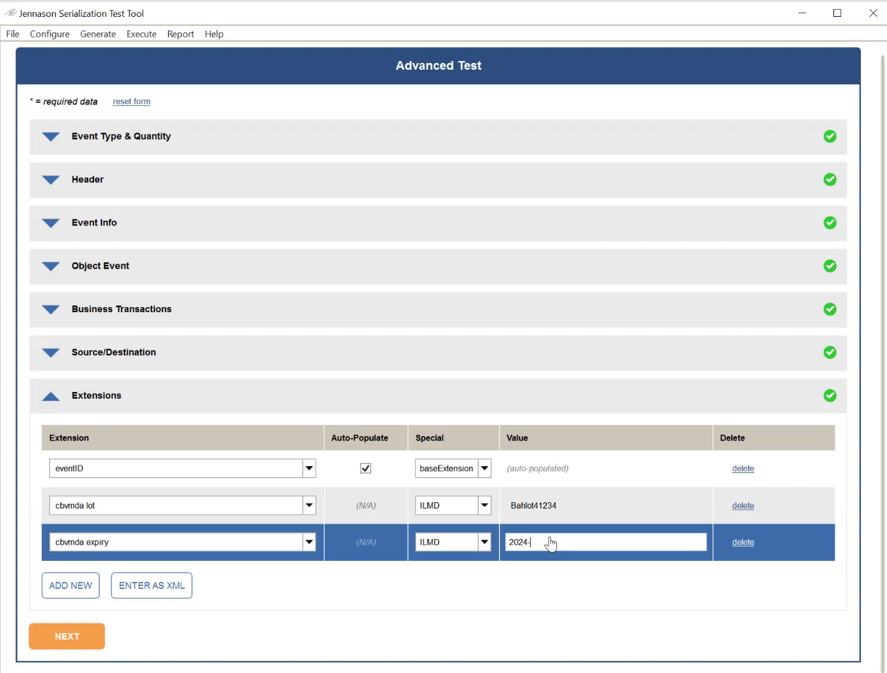
text(2024-11-30)
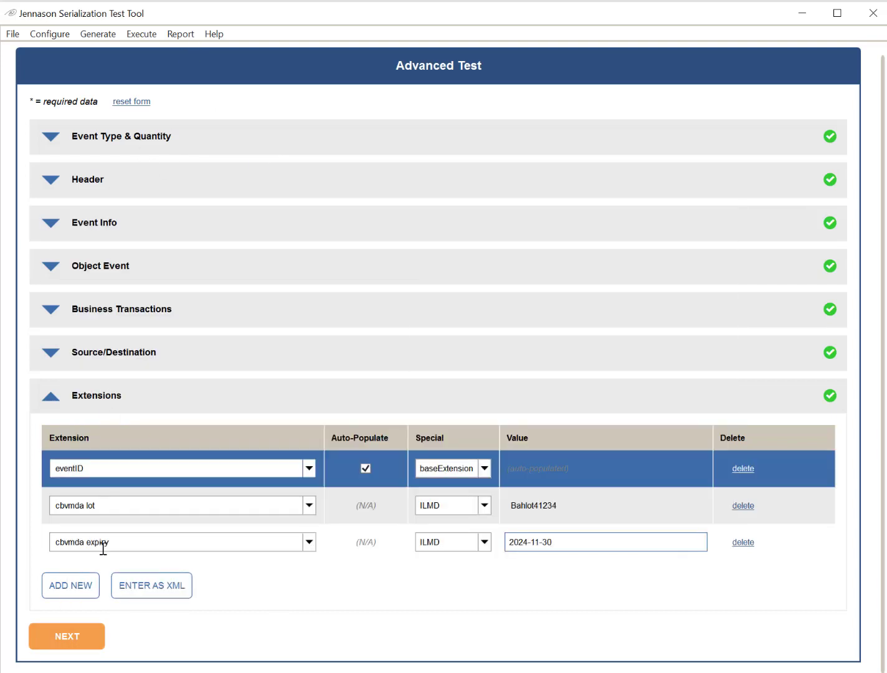
- Proceed to UID selection and fill in the ten SGTIN values copied from the open Notepad file
click(67, 641)
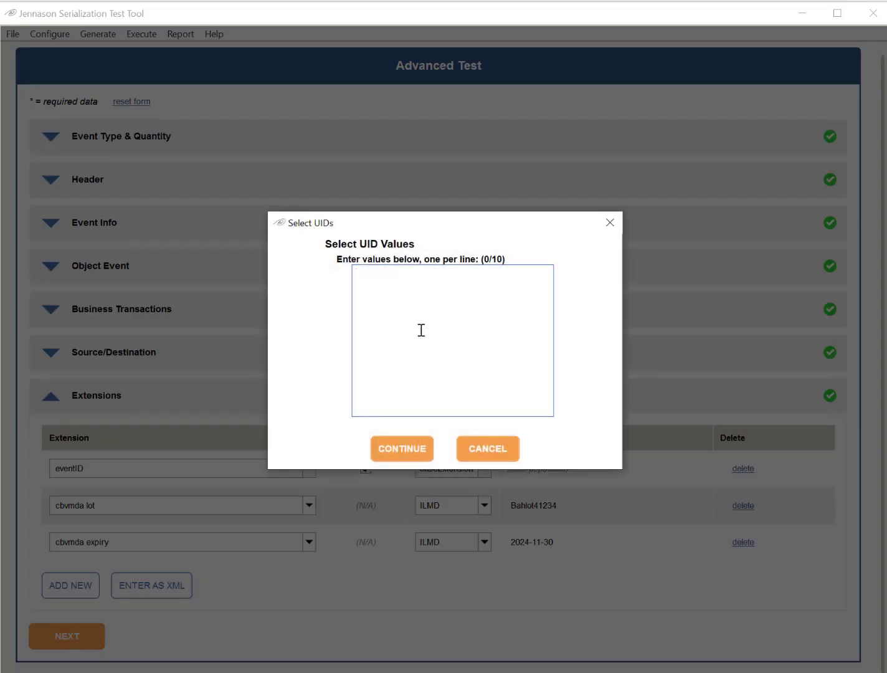
click(414, 269)
mouse_move(484, 672)
click(396, 635)
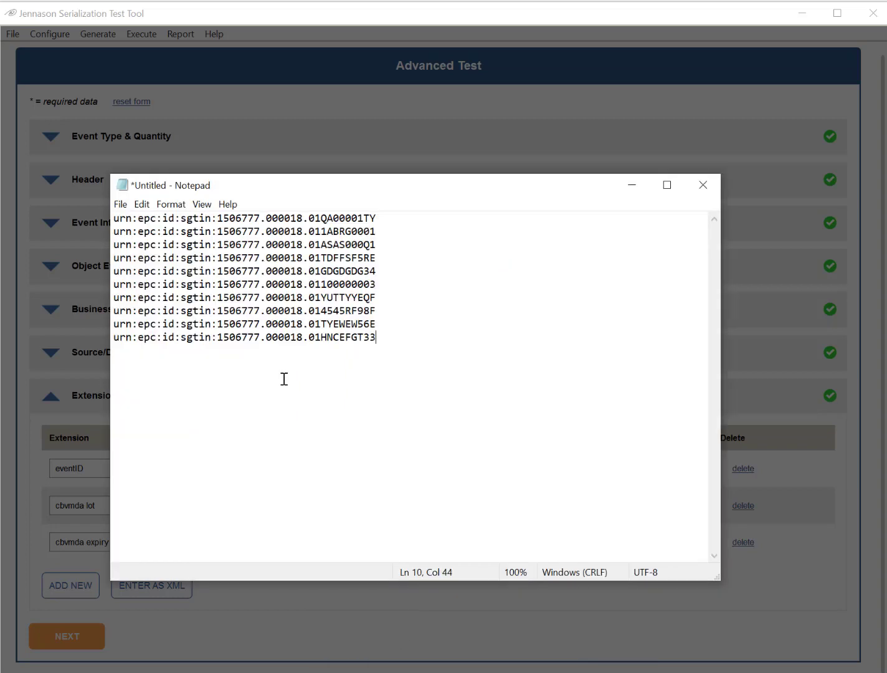
drag(114, 337, 101, 240)
drag(368, 366, 81, 207)
key(ctrl+c)
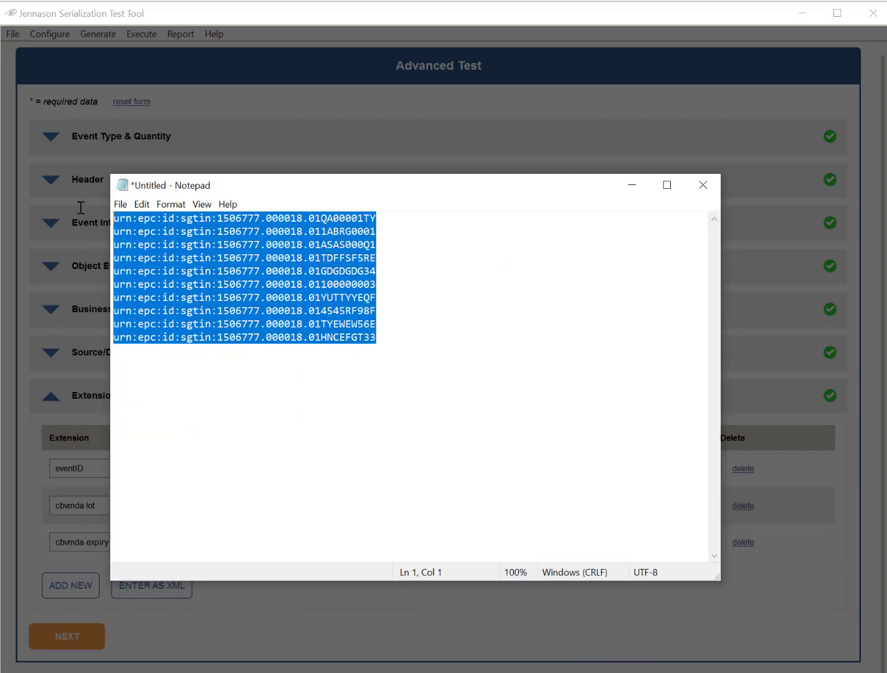
click(632, 187)
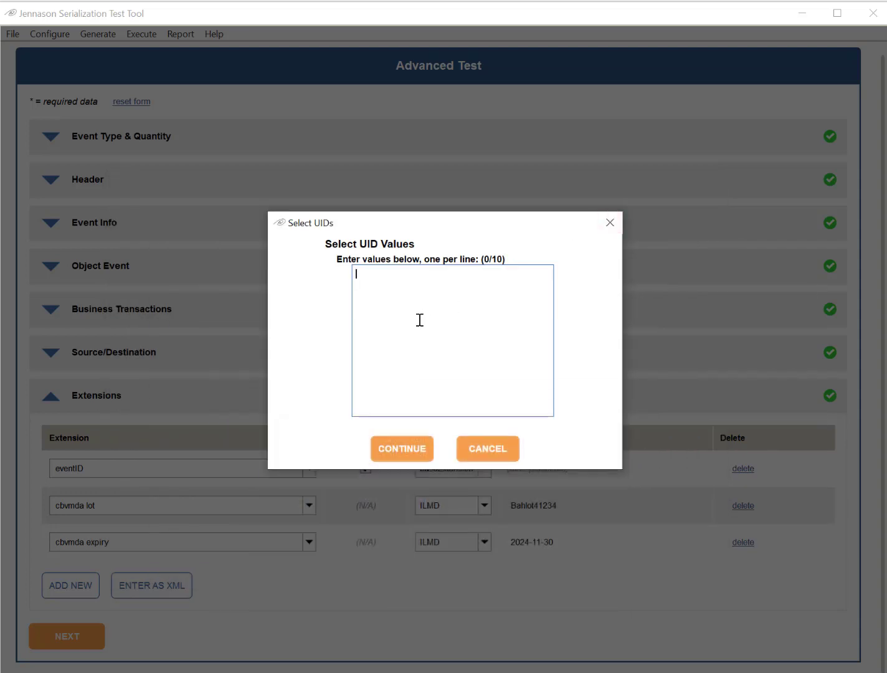
key(ctrl+v)
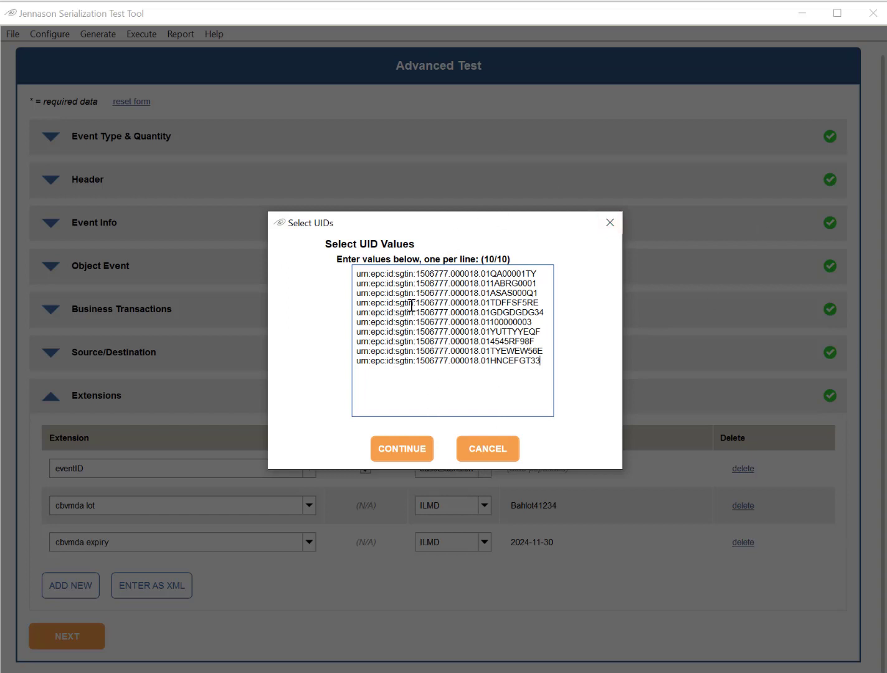
- Accept the entered UIDs, set the message structure to All in one message, and generate the EPCIS message
click(399, 450)
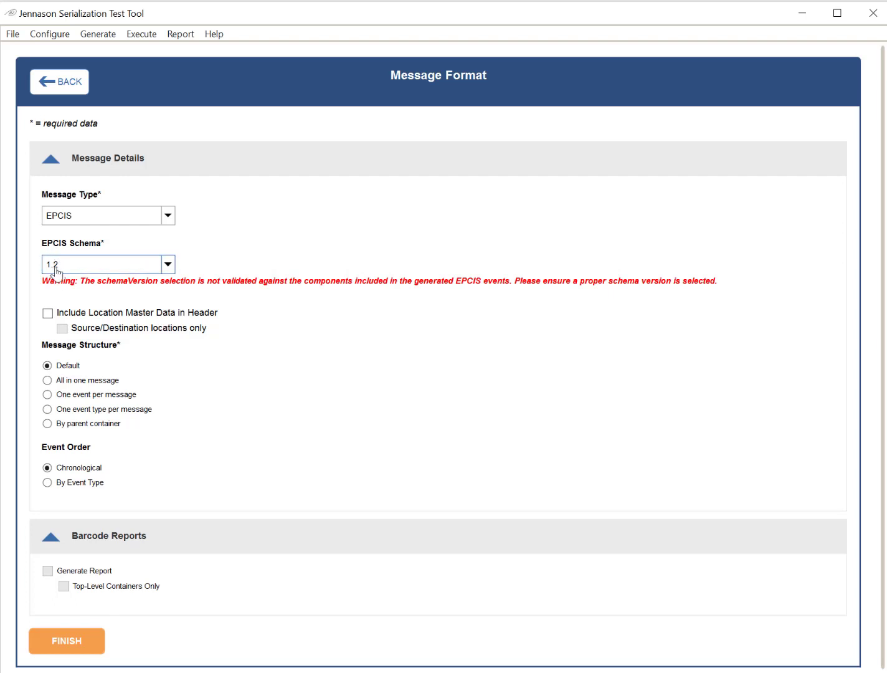
click(46, 381)
click(59, 646)
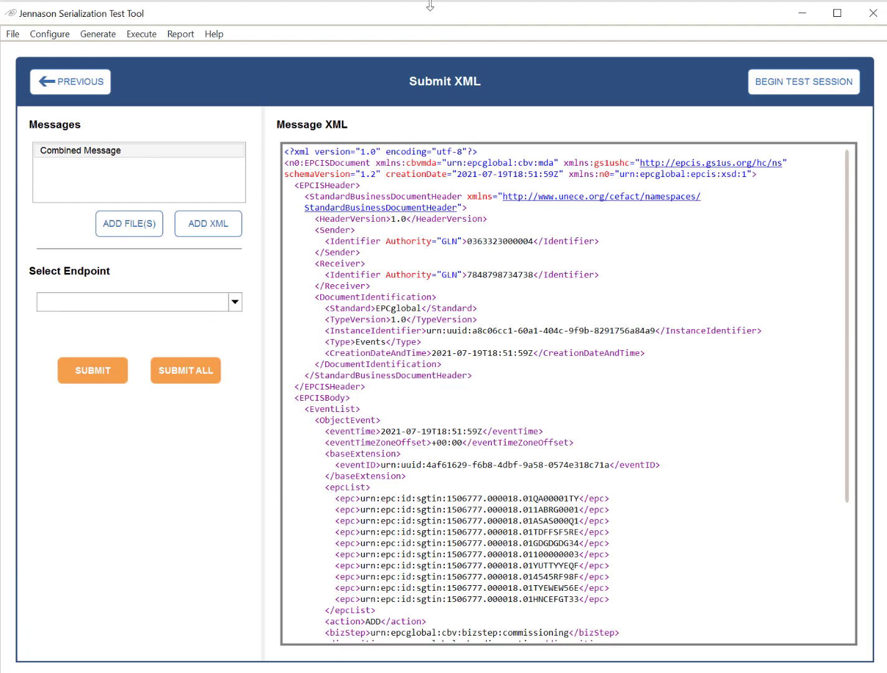
- Examine the generated message XML, checking the header, event ID, EPC list, lot number and expiration date
scroll(379, 247, down, 5)
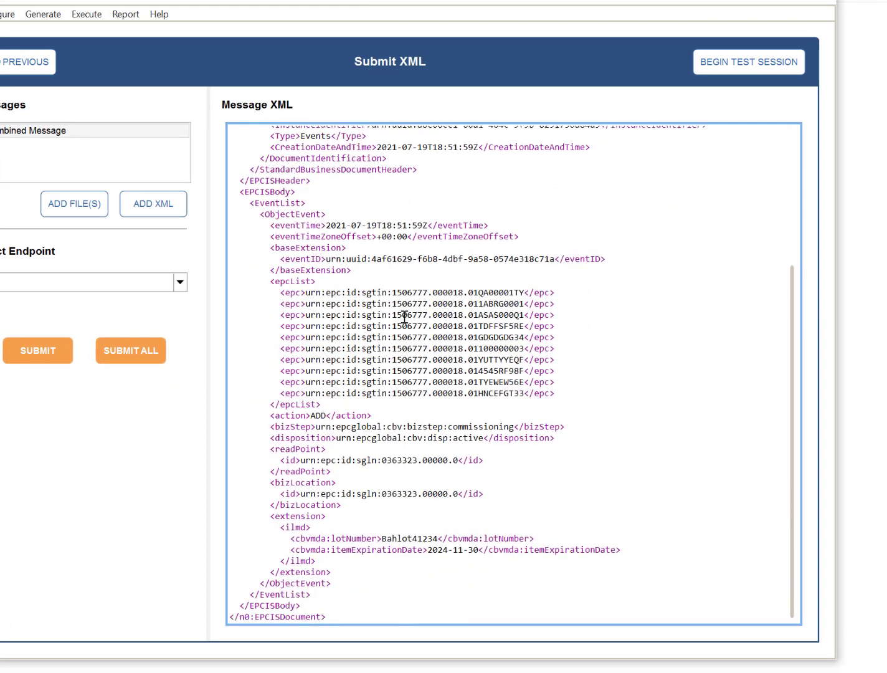
scroll(431, 526, up, 5)
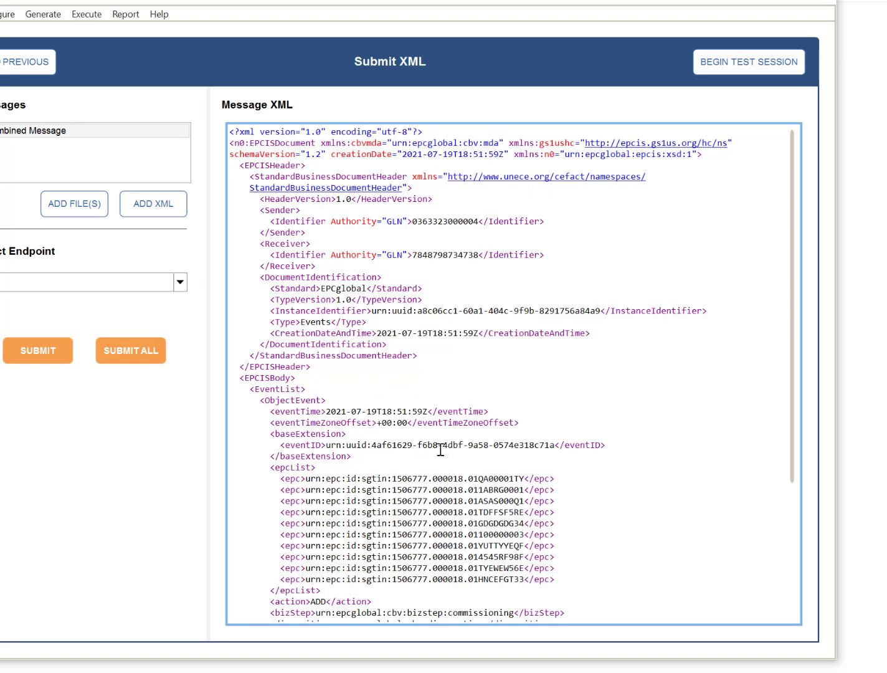
scroll(401, 343, down, 4)
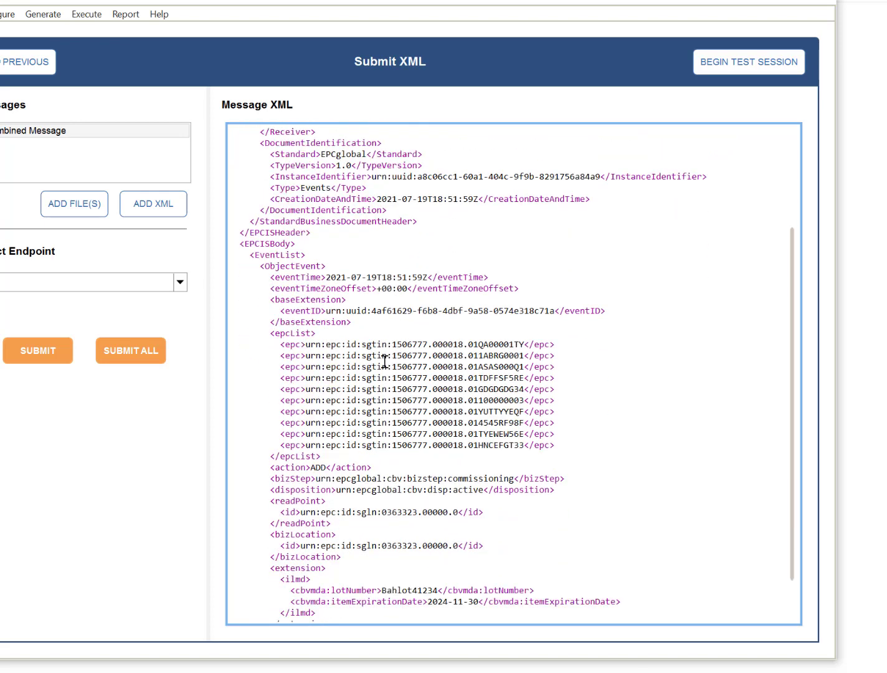
drag(560, 443, 234, 344)
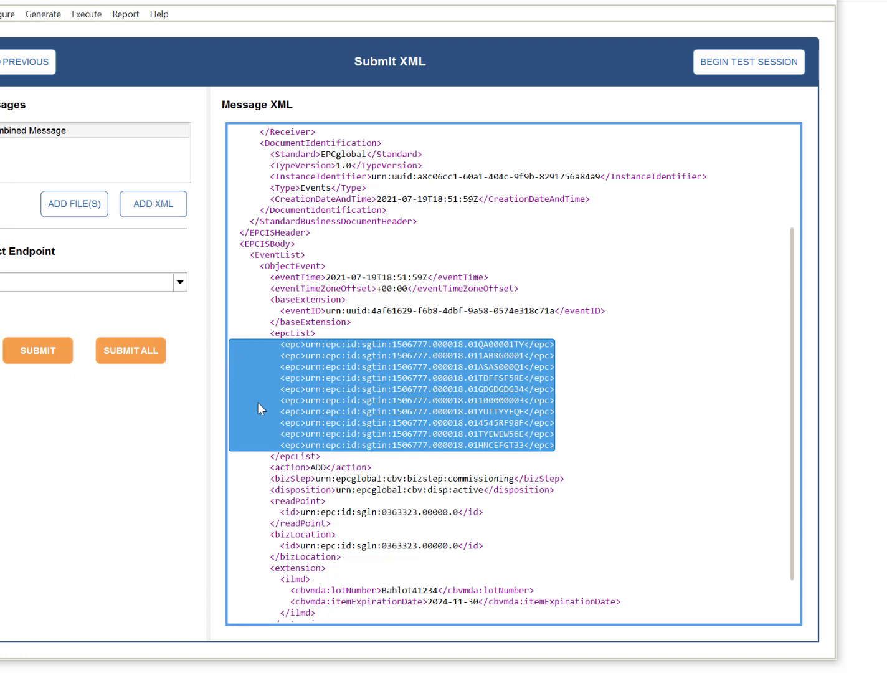
drag(337, 308, 550, 311)
scroll(525, 407, down, 2)
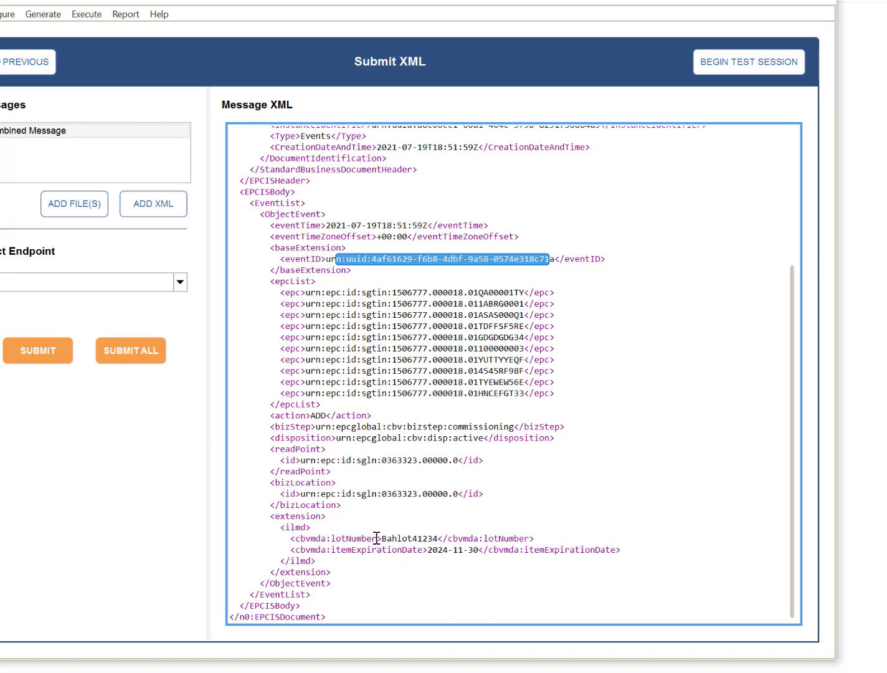
drag(377, 538, 551, 553)
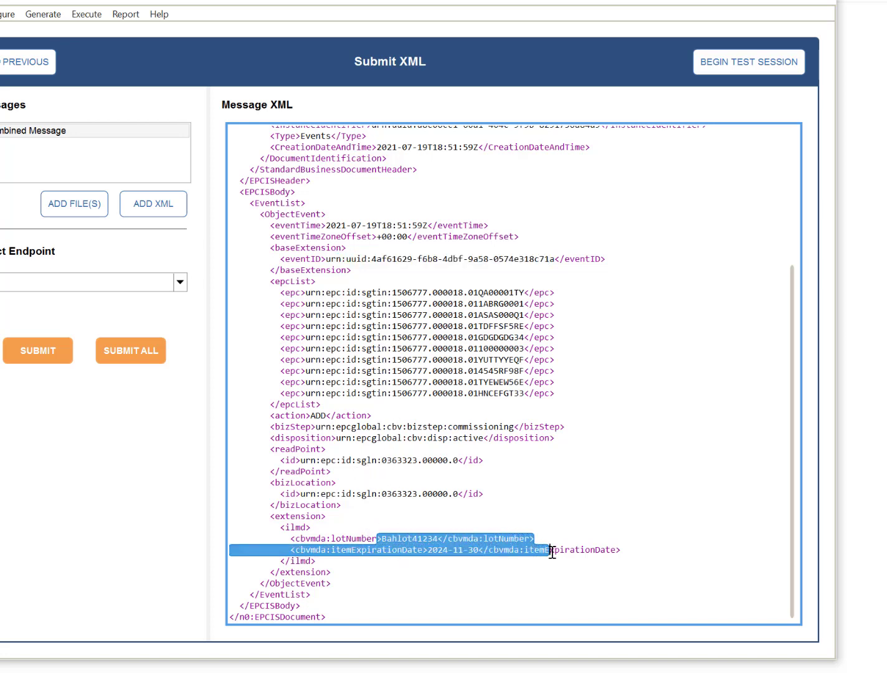
click(443, 550)
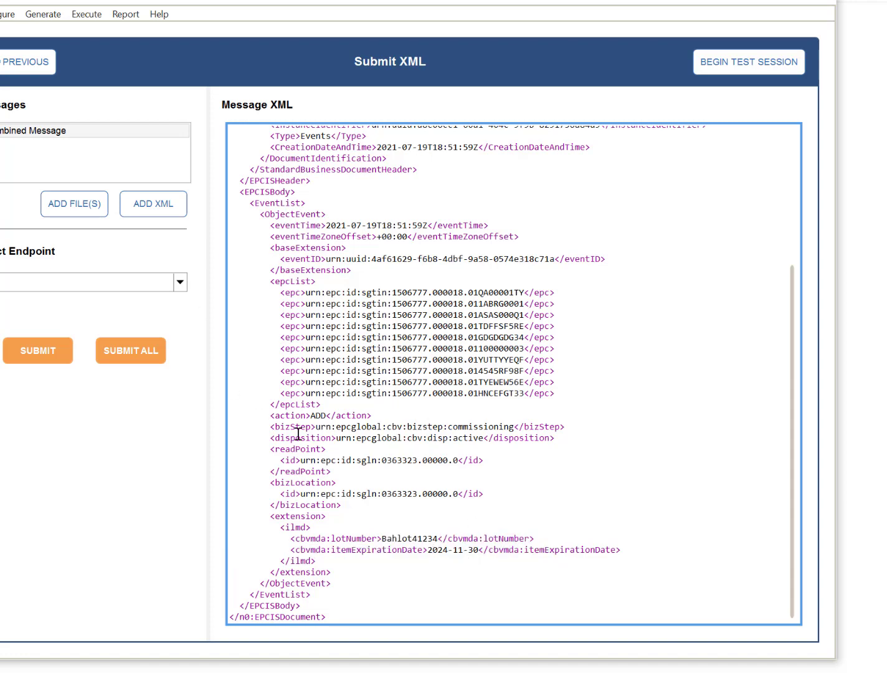
scroll(357, 454, up, 5)
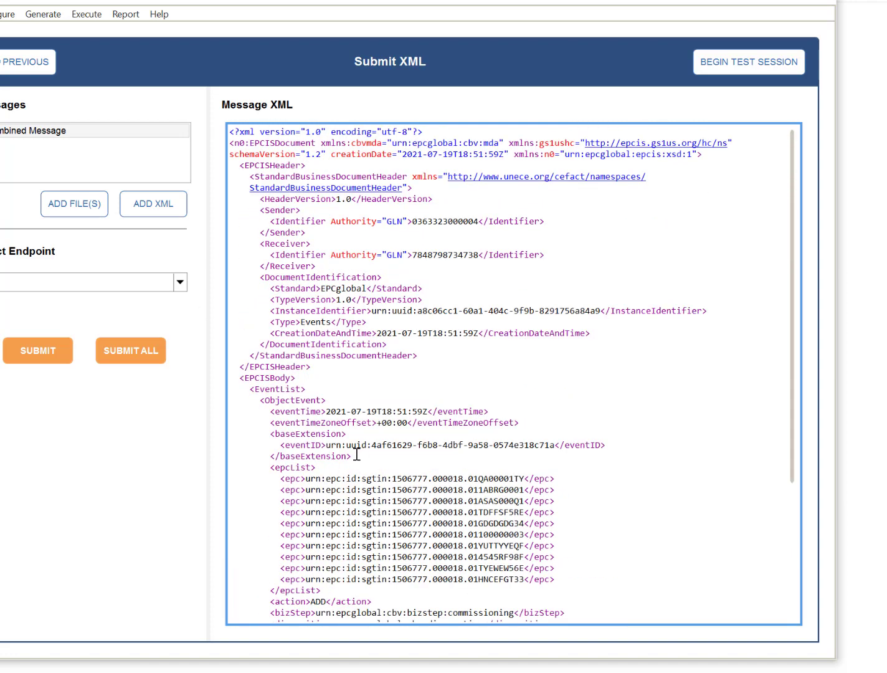
scroll(357, 454, down, 5)
scroll(406, 450, up, 5)
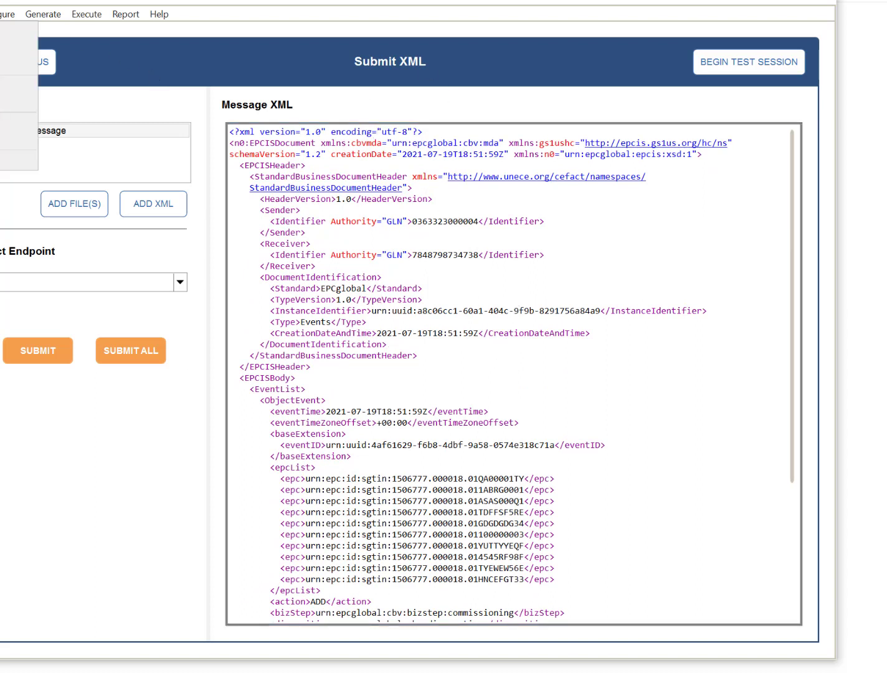
- Save the generated message XML as bahrain_1 in the Messages folder
click(49, 15)
mouse_move(8, 14)
click(146, 2)
drag(164, 1, 232, 13)
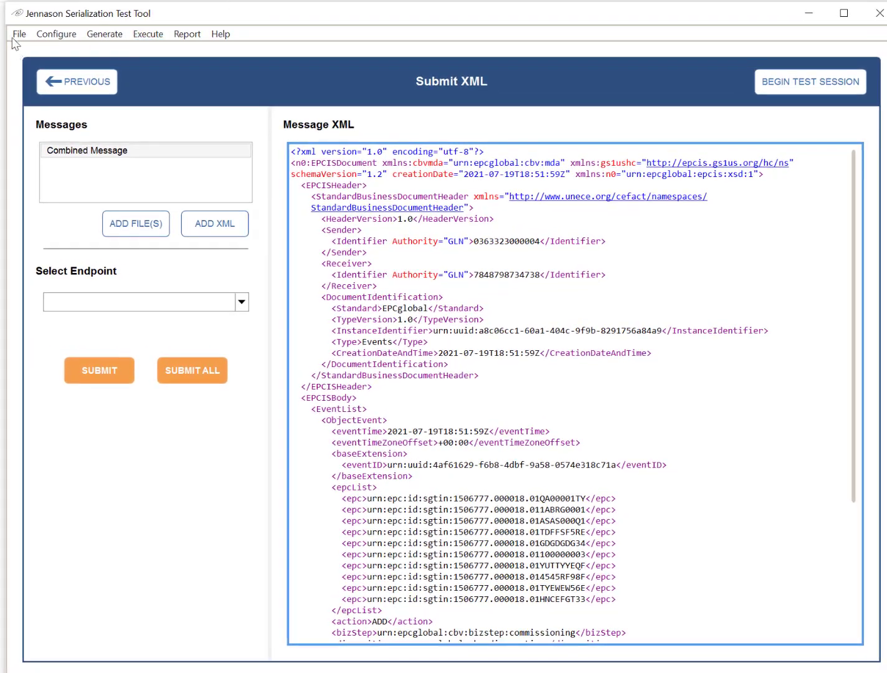
click(18, 34)
click(14, 51)
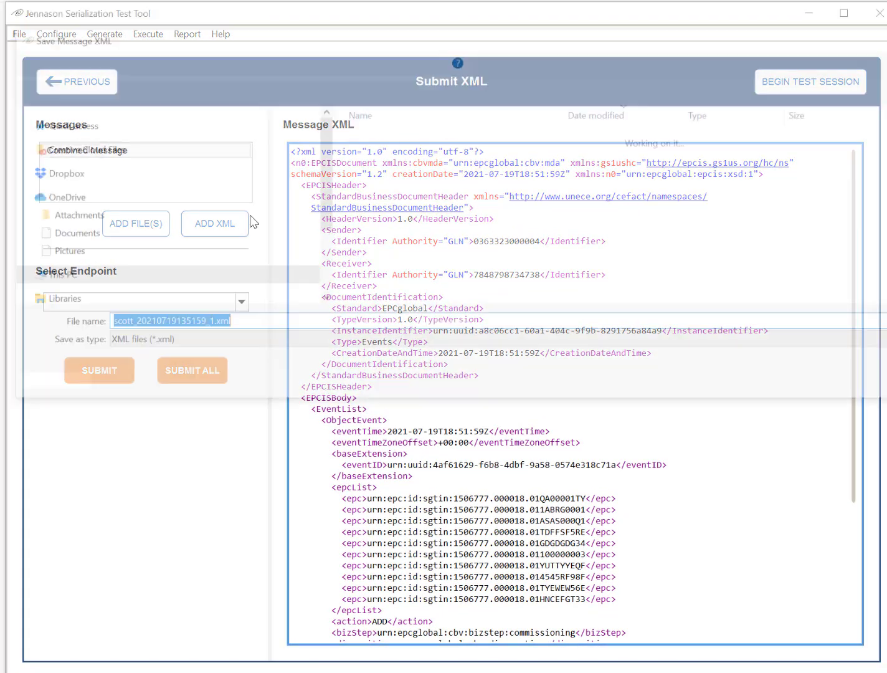
text(bah)
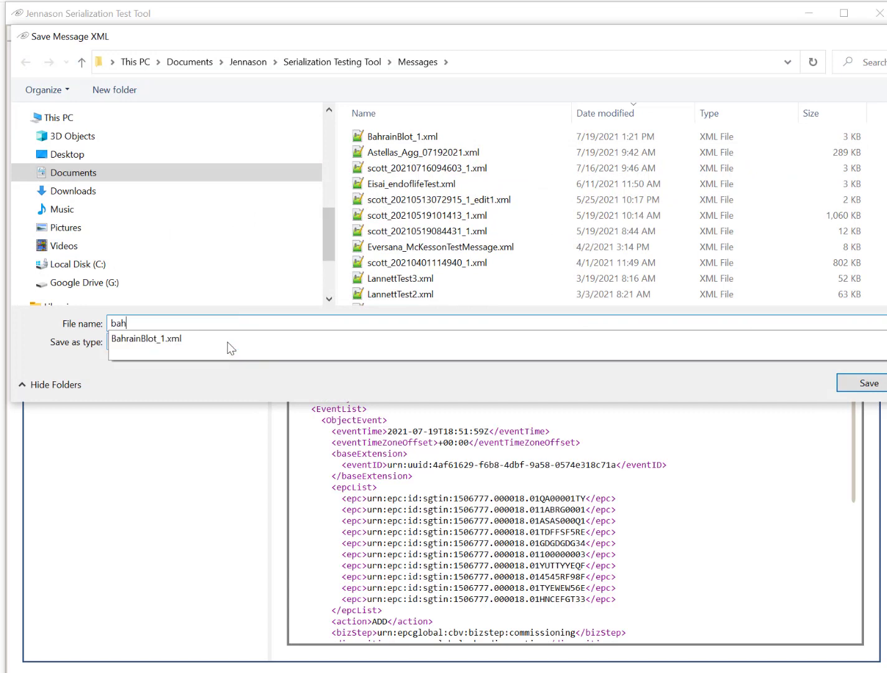
text(rain_1)
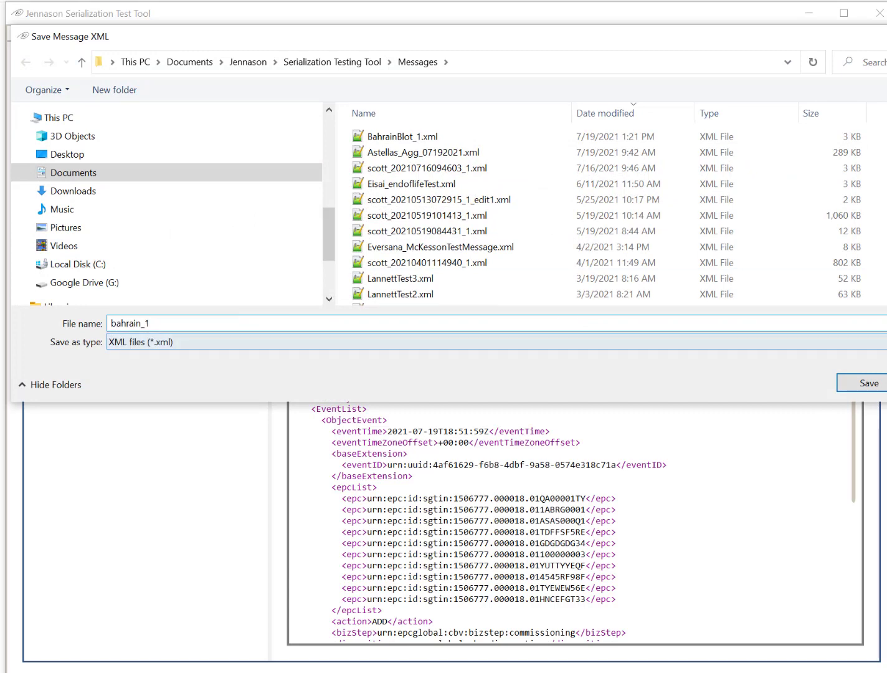
click(872, 385)
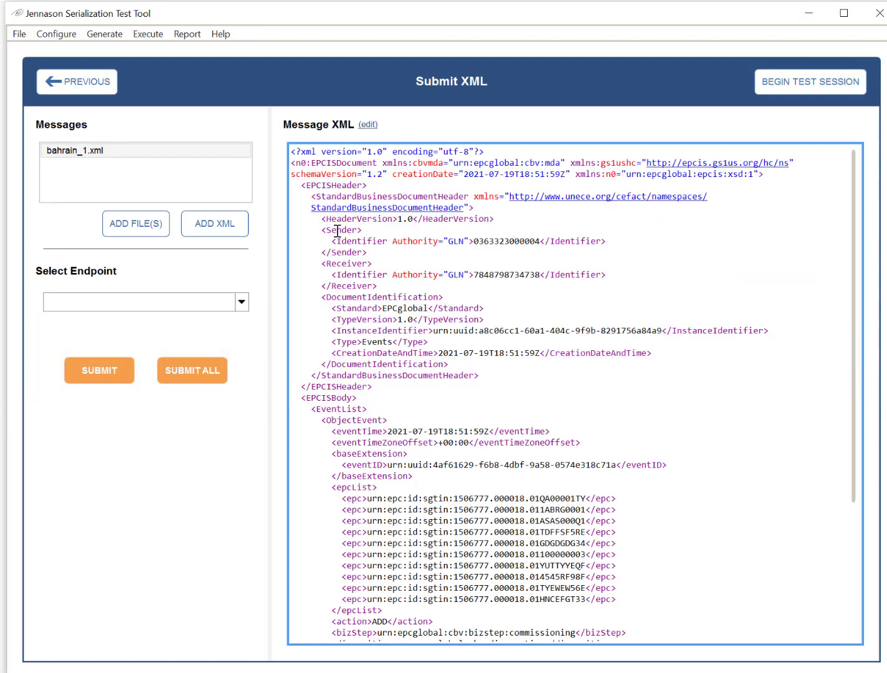
- Start a new Advanced Test and load the Bahrain_Shipping_EPCIS1.2 events template
click(73, 35)
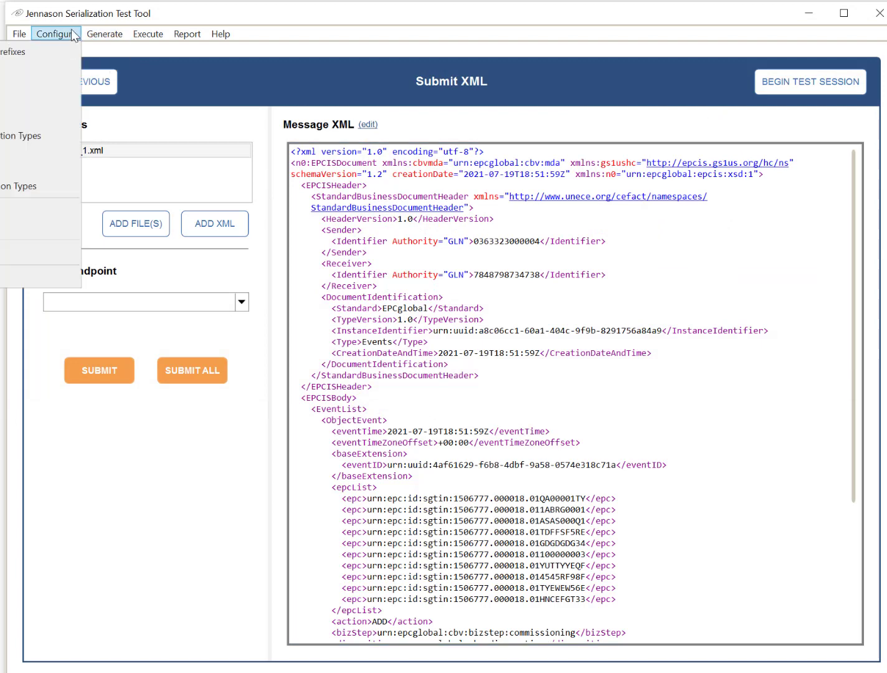
mouse_move(109, 34)
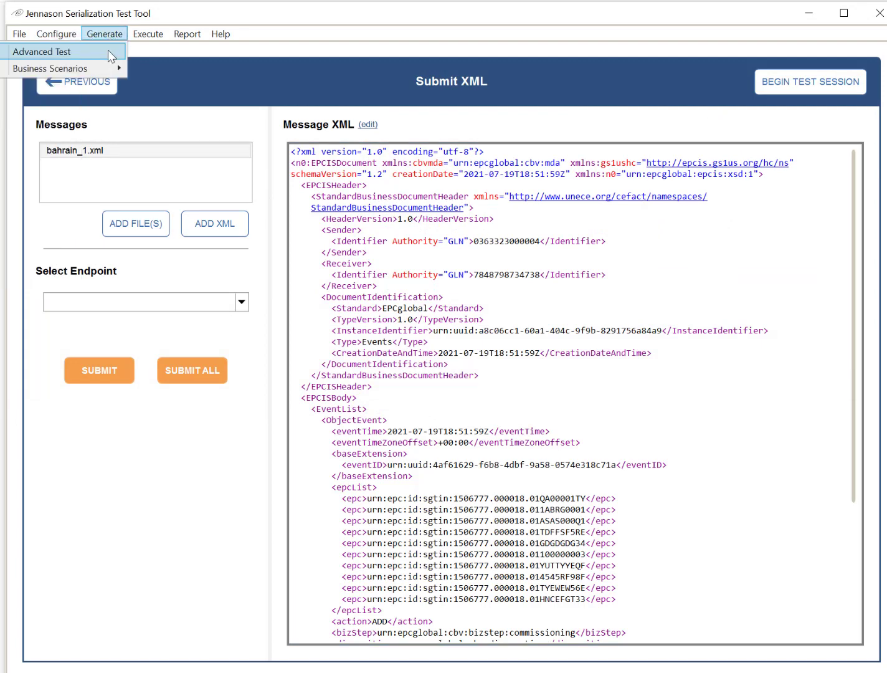
click(109, 53)
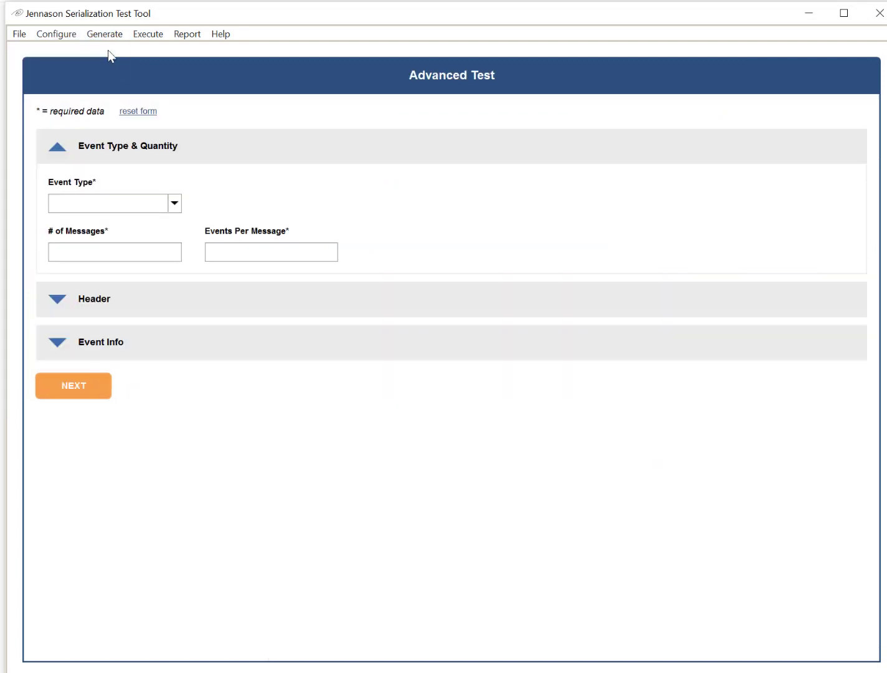
click(19, 34)
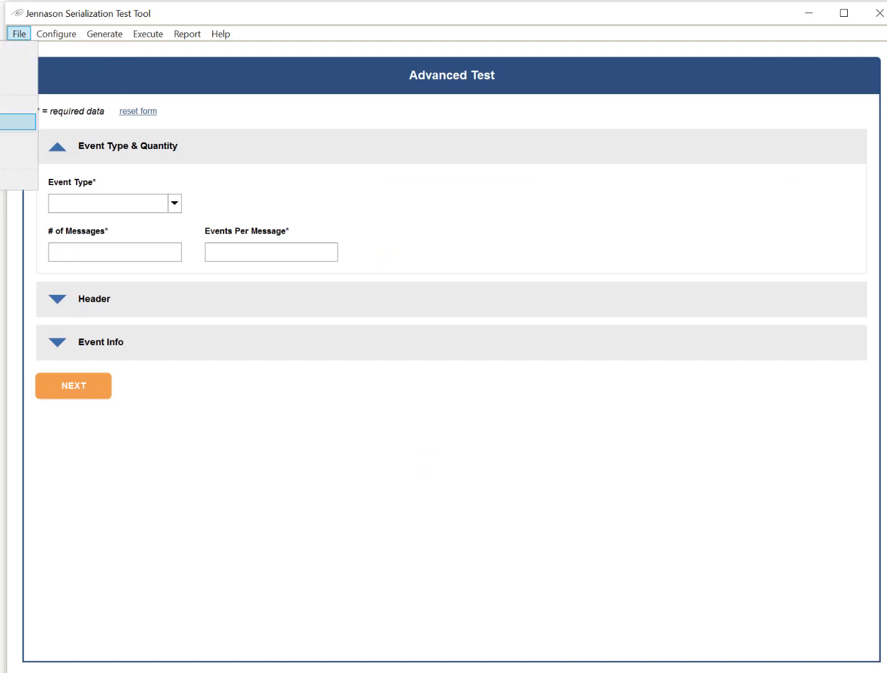
click(19, 121)
click(555, 343)
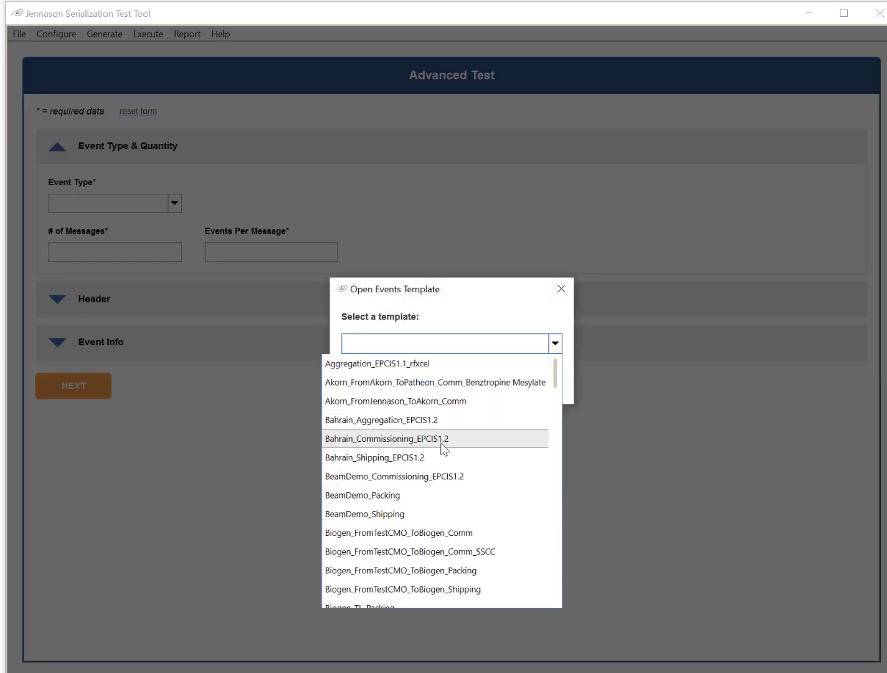
click(383, 459)
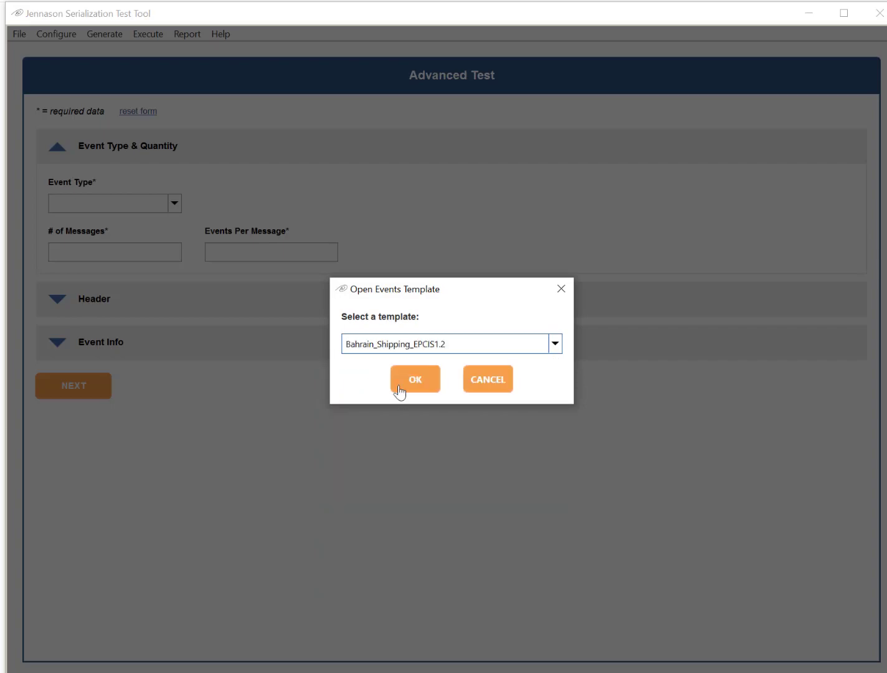
click(413, 384)
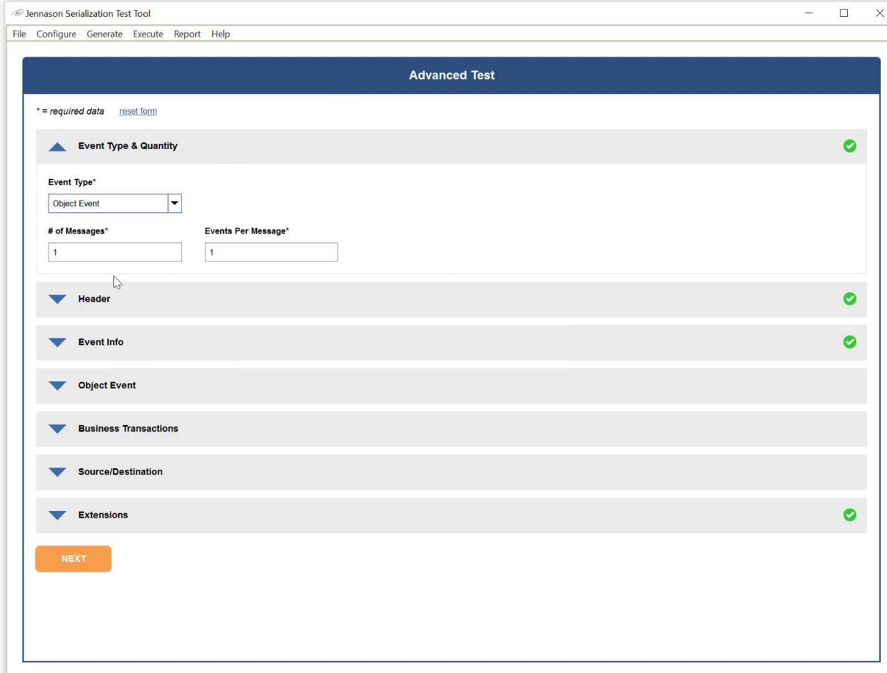
- Review the Header and Event Info sections of the shipping test
click(160, 294)
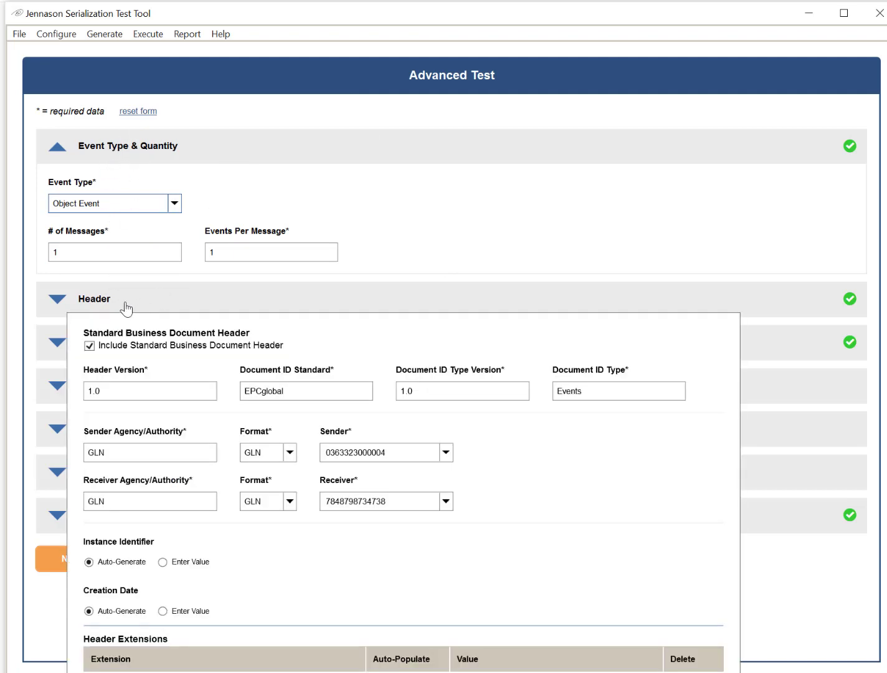
click(142, 303)
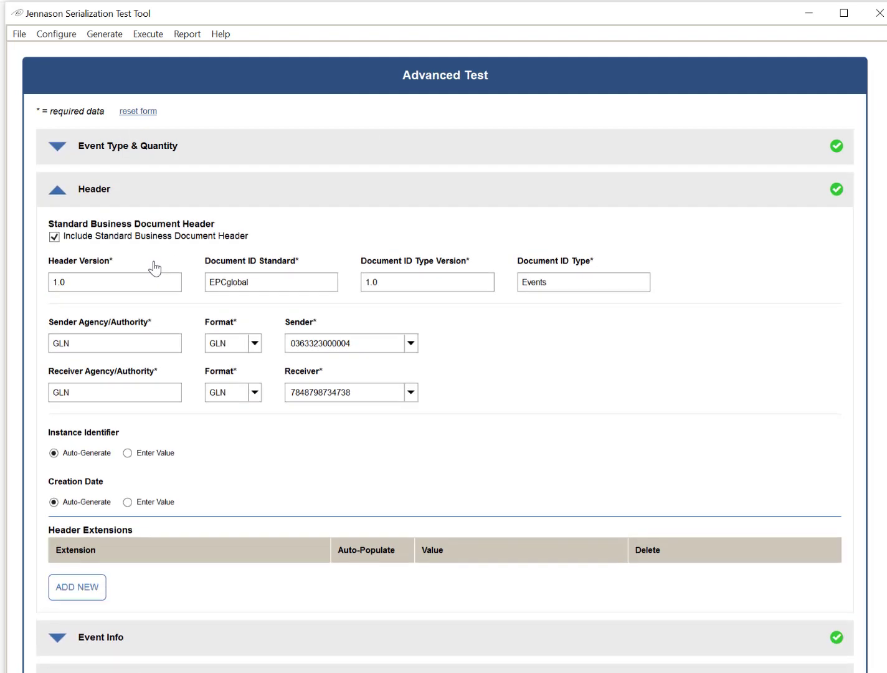
scroll(275, 316, down, 1)
scroll(208, 373, down, 5)
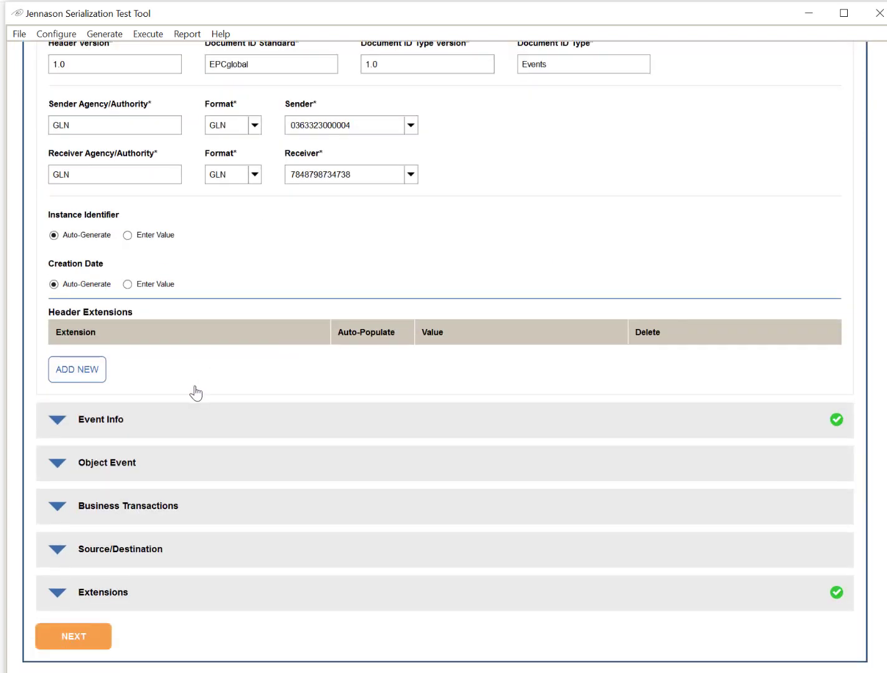
click(122, 435)
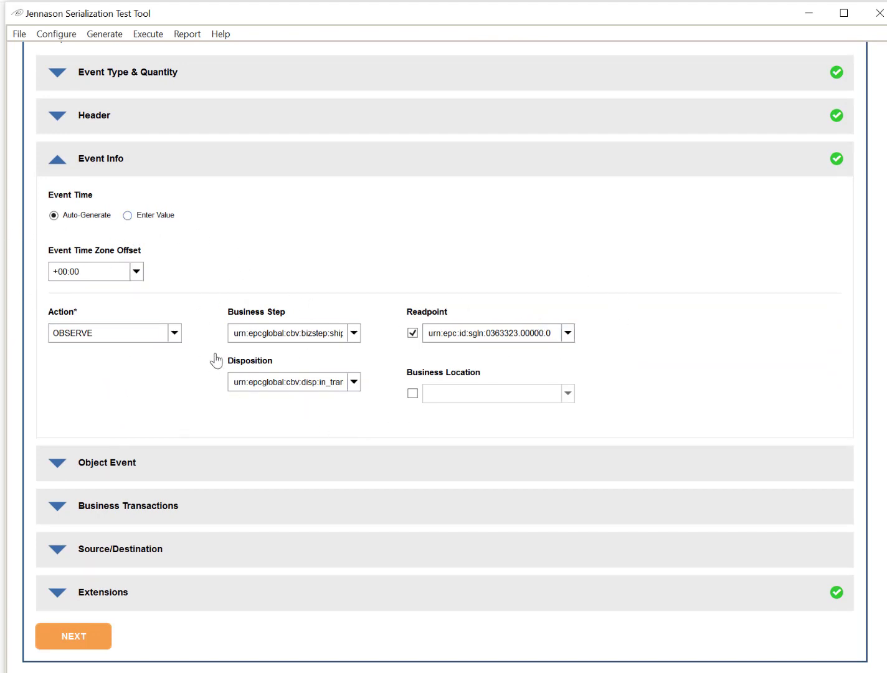
- In the shipping test's Object Event section, set Items Per Event to 10 and UID Source to Manual Entry
click(101, 462)
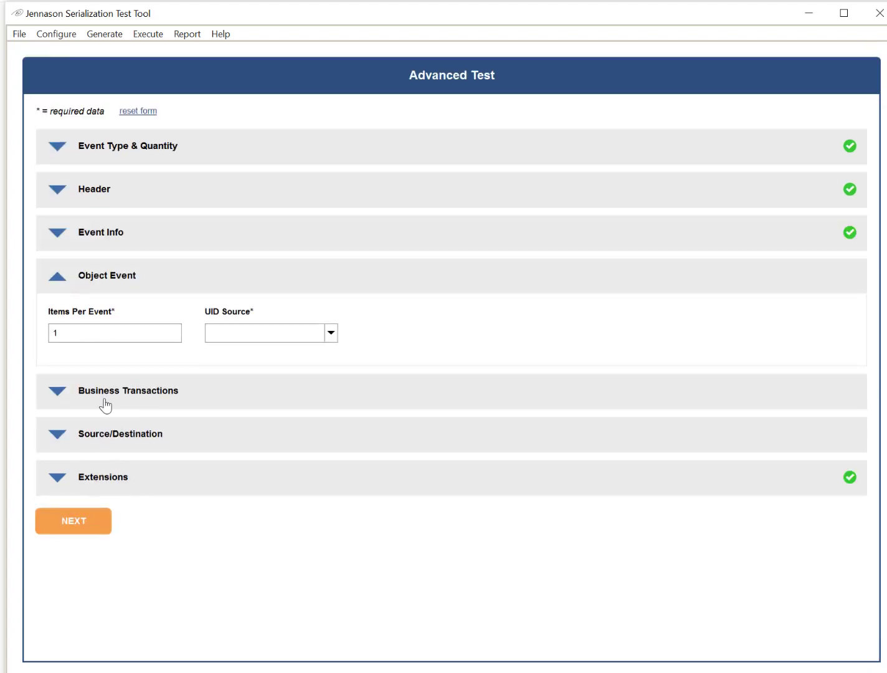
drag(64, 333, 51, 339)
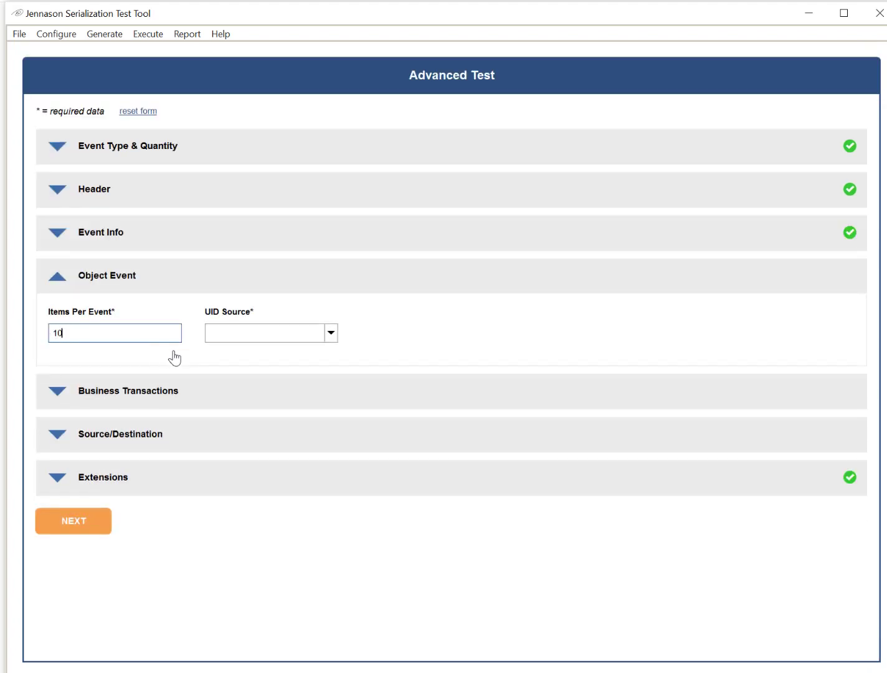
click(309, 336)
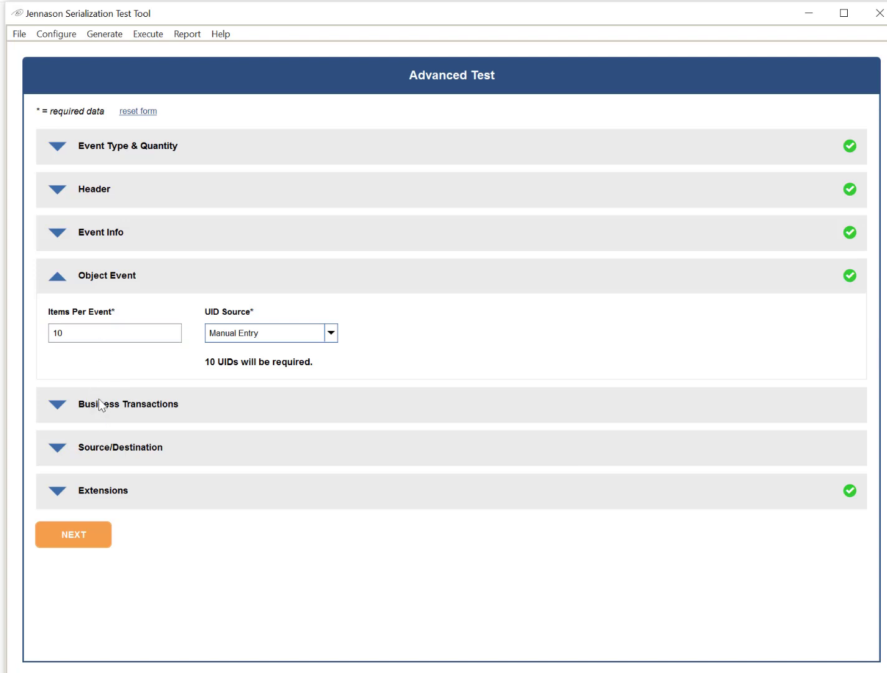
- In the shipping test's Business Transactions section, select Purchase Order (urn:epcglobal:cbv:btt:po) as the transaction type
click(99, 404)
click(105, 410)
click(105, 410)
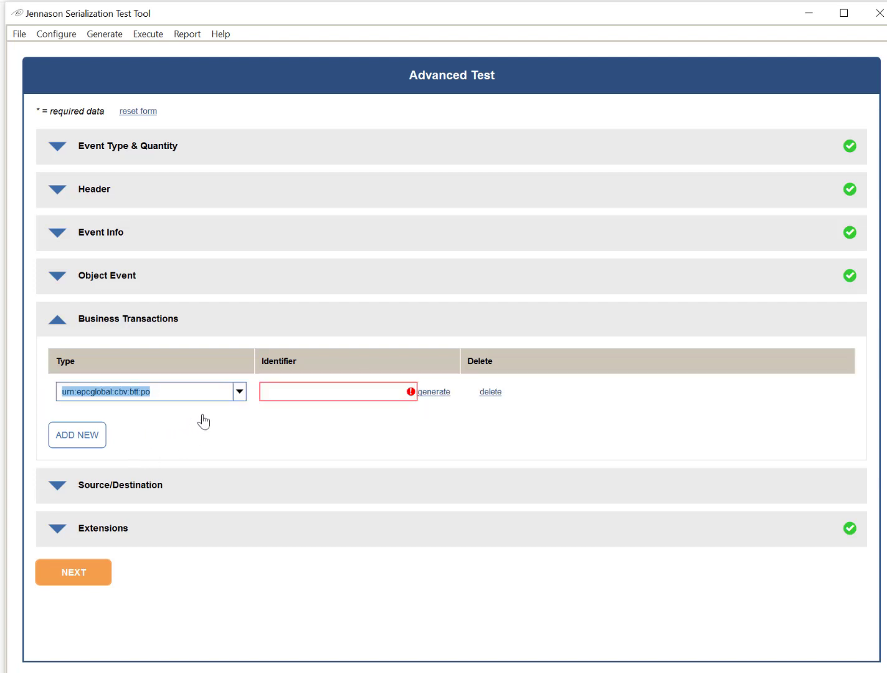
click(239, 393)
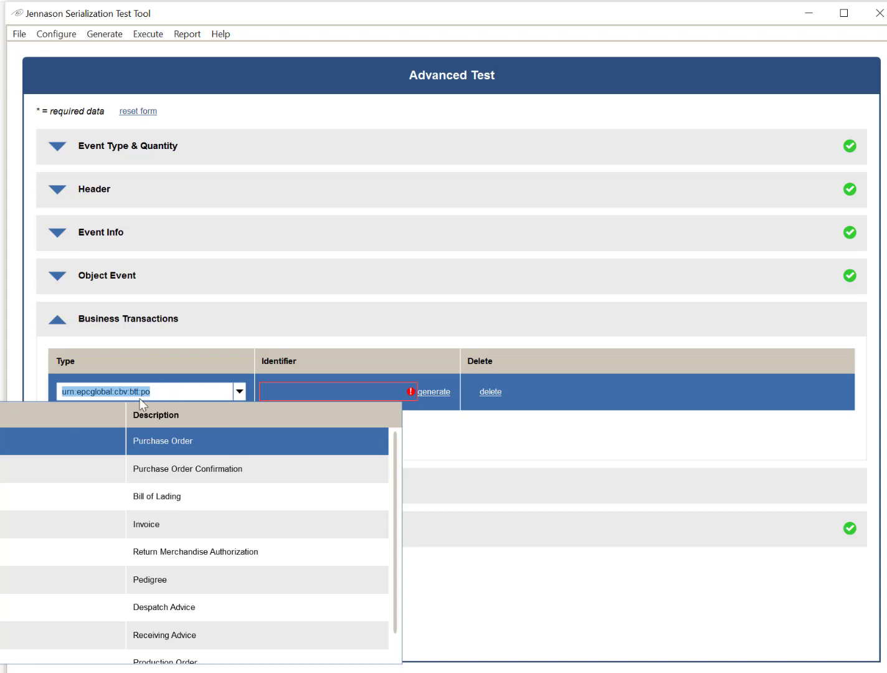
click(156, 440)
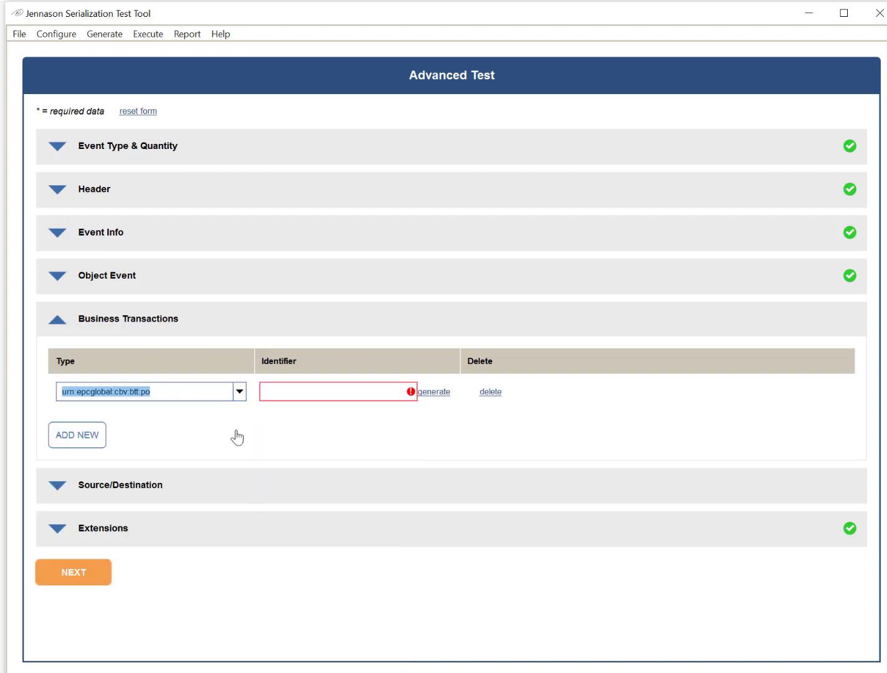
click(432, 394)
click(410, 311)
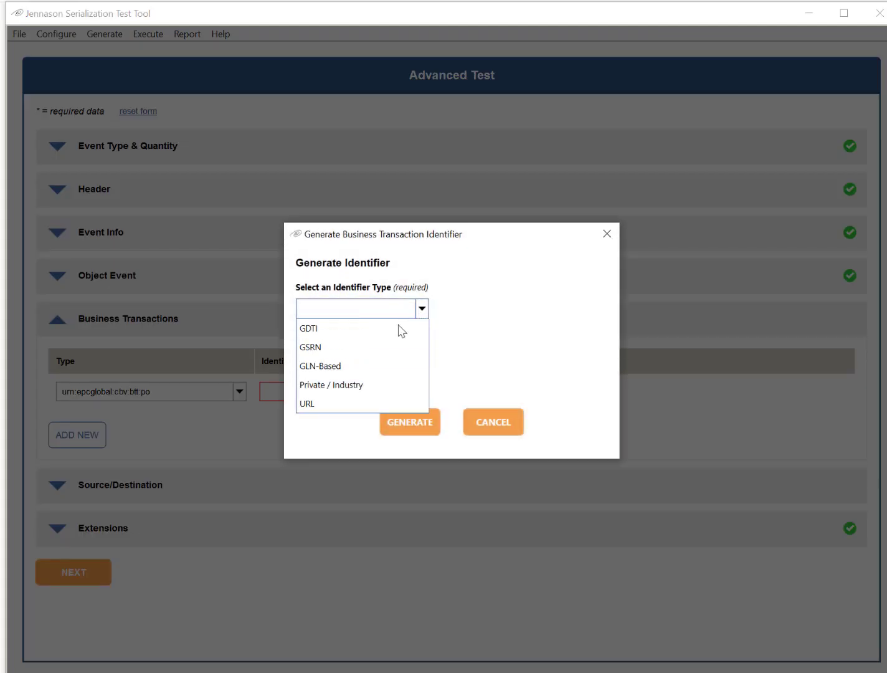
click(409, 364)
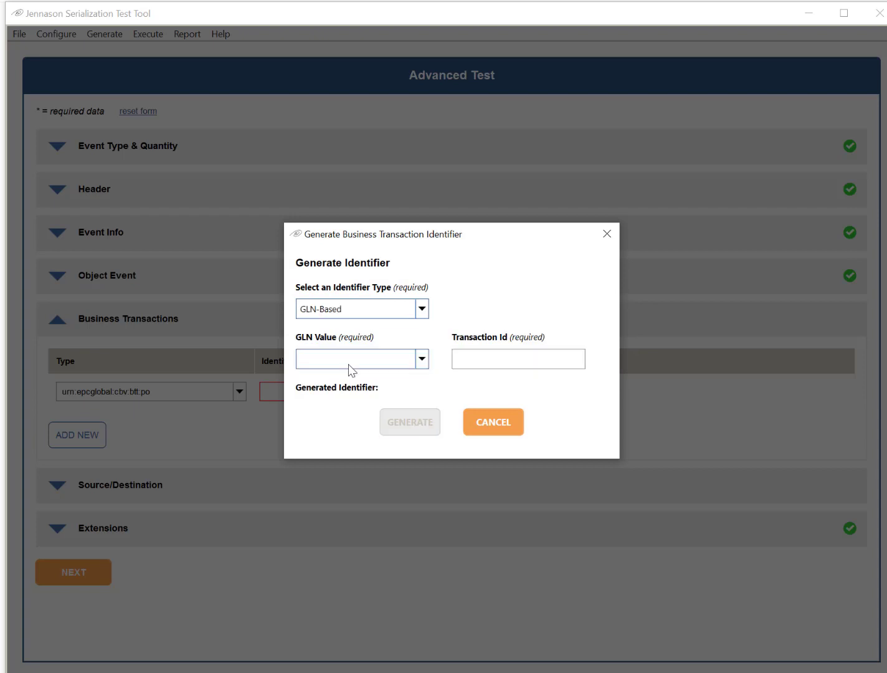
click(422, 360)
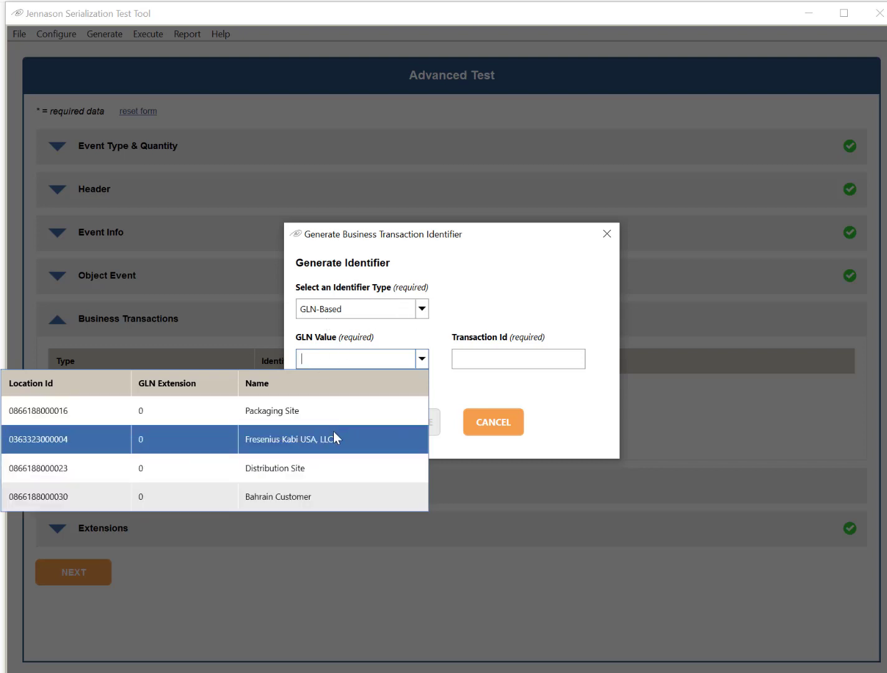
click(318, 436)
click(492, 360)
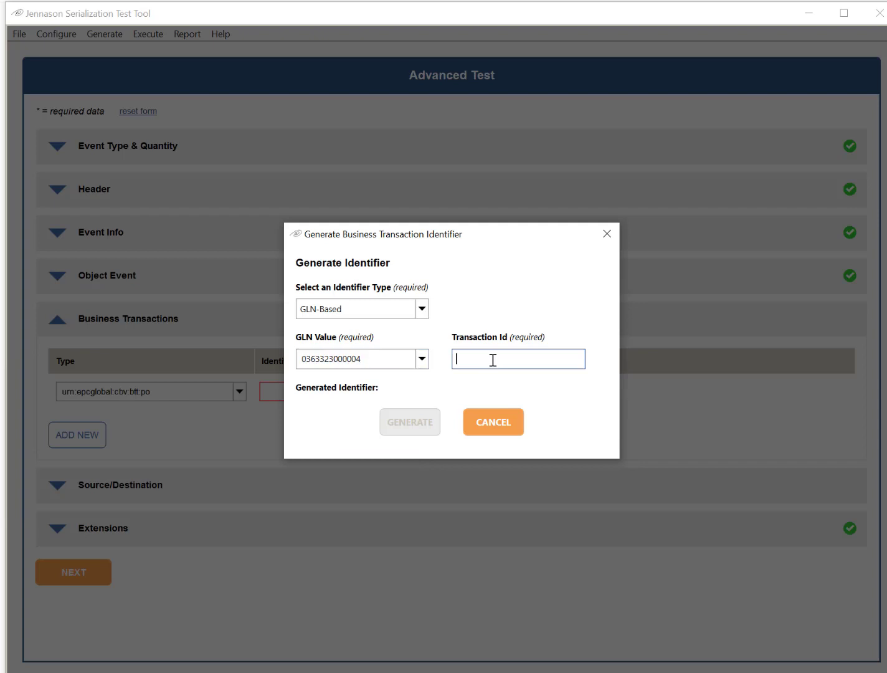
text(PO)
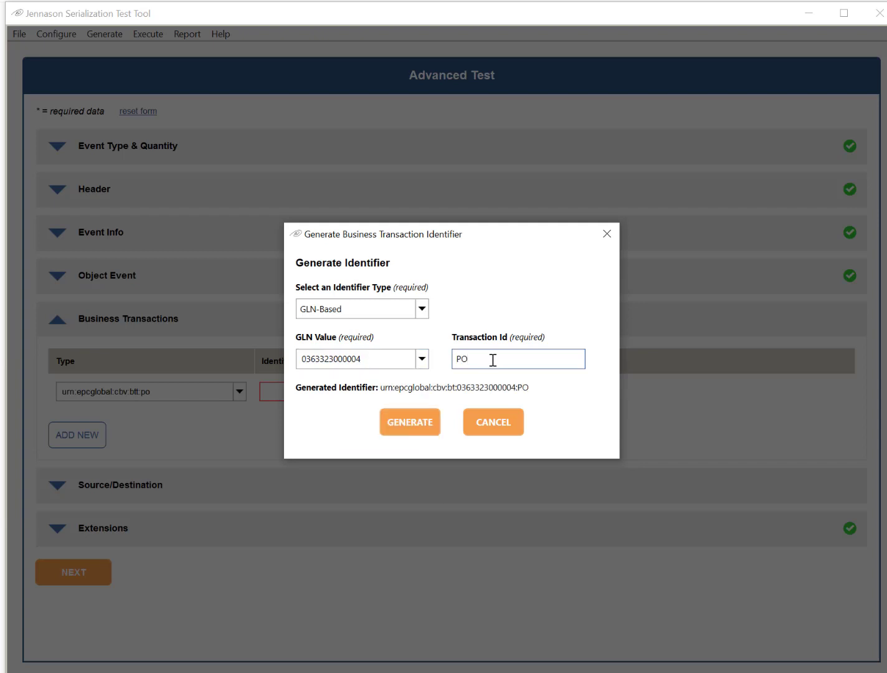
text(1234122)
click(405, 420)
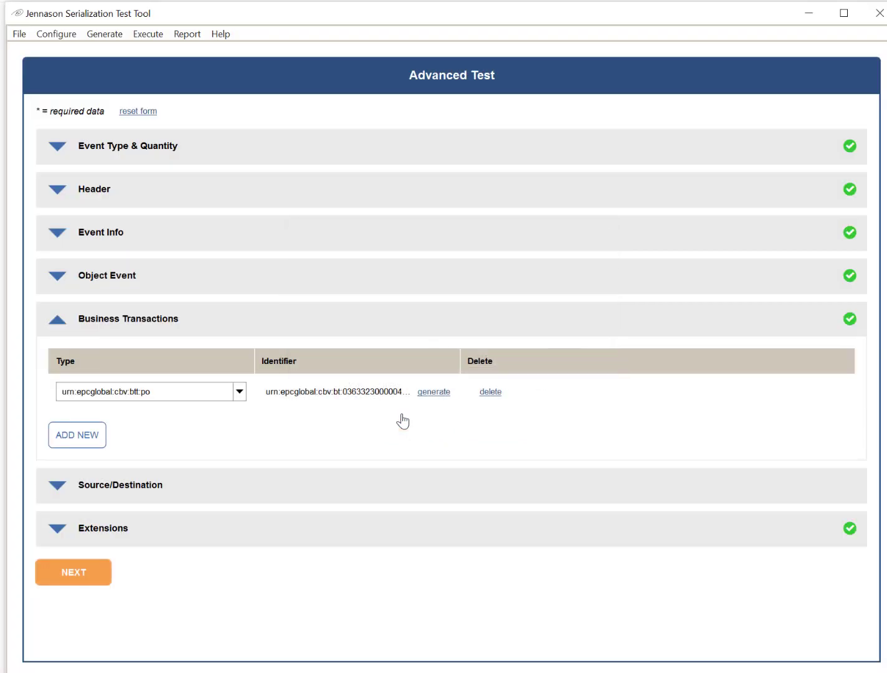
click(299, 398)
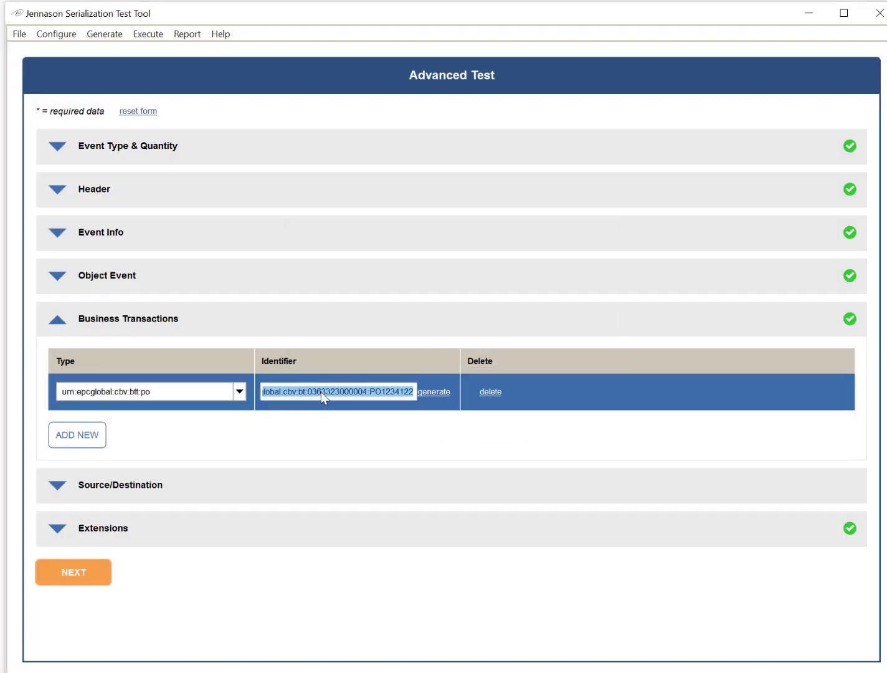
click(284, 388)
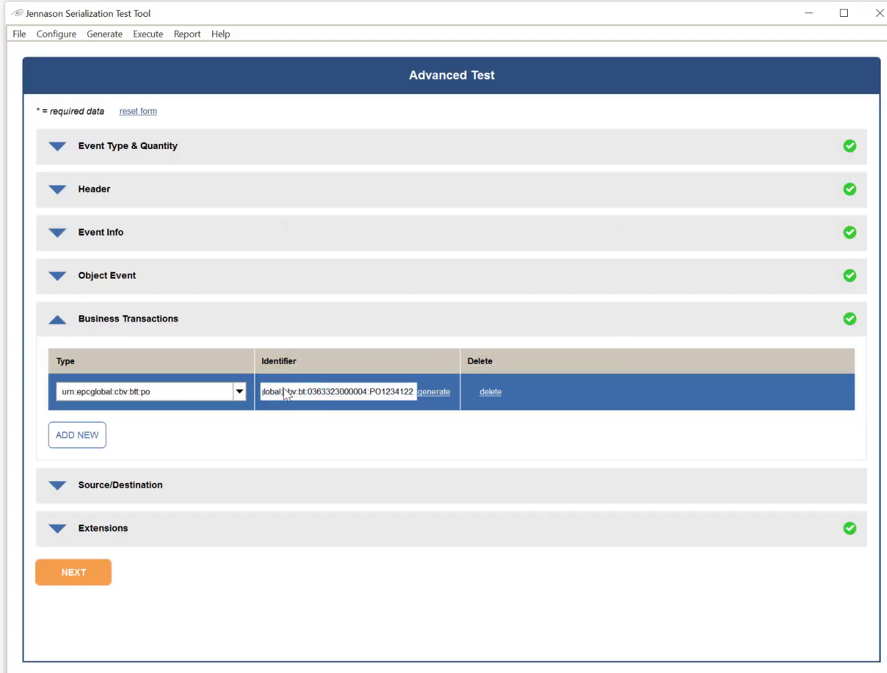
drag(293, 392, 252, 396)
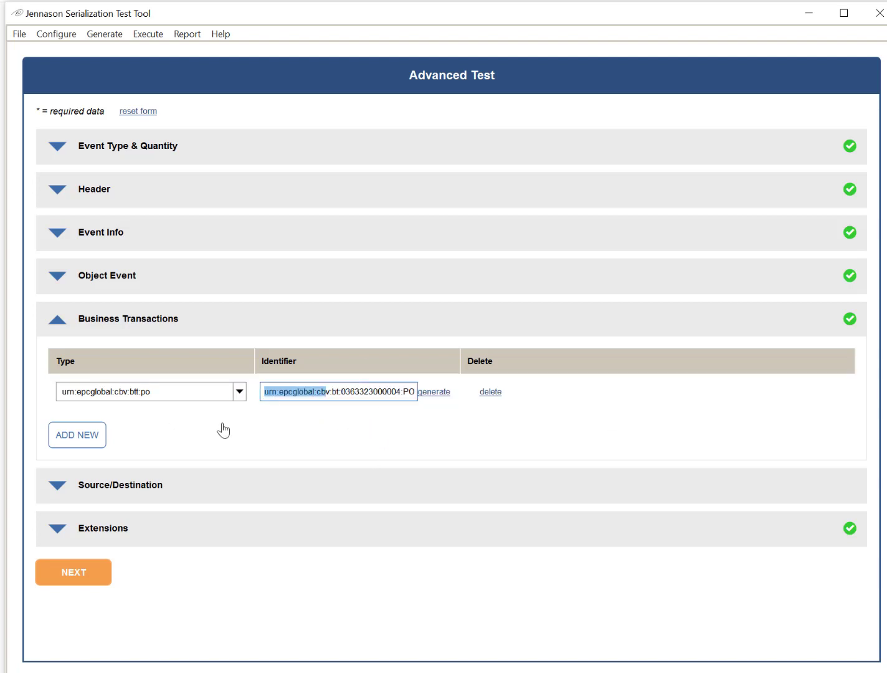
click(355, 389)
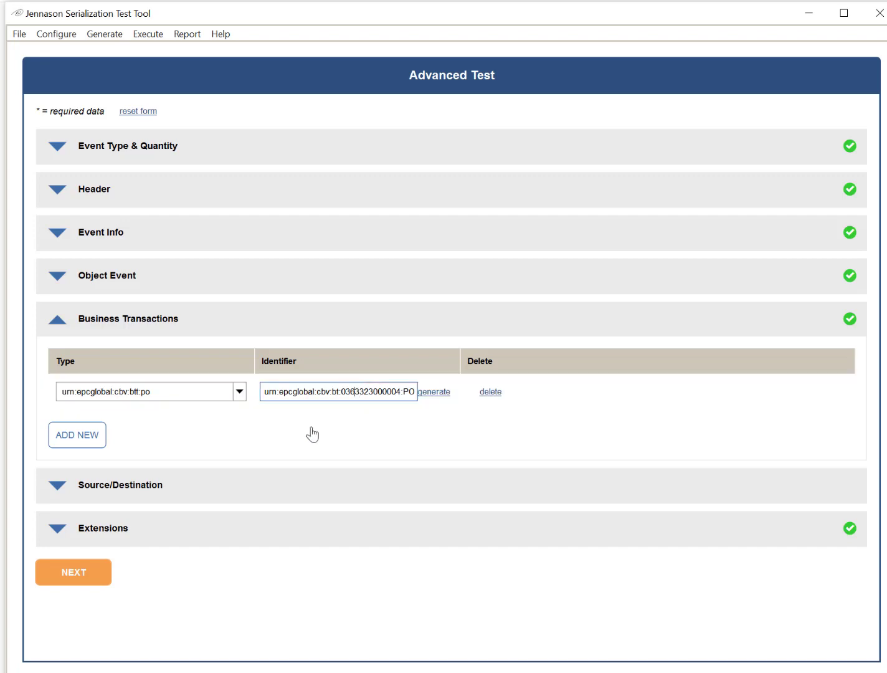
- In Source/Destination, set the destination location identifier to Distribution Site and the destination owning_party identifier to Bahrain Customer
click(221, 478)
click(123, 487)
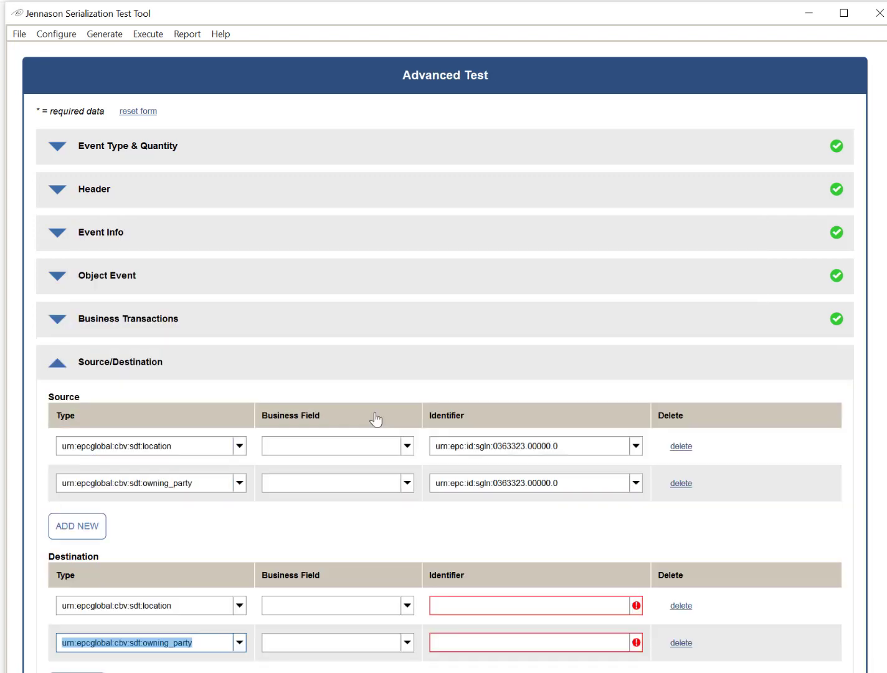
scroll(380, 416, down, 1)
click(226, 376)
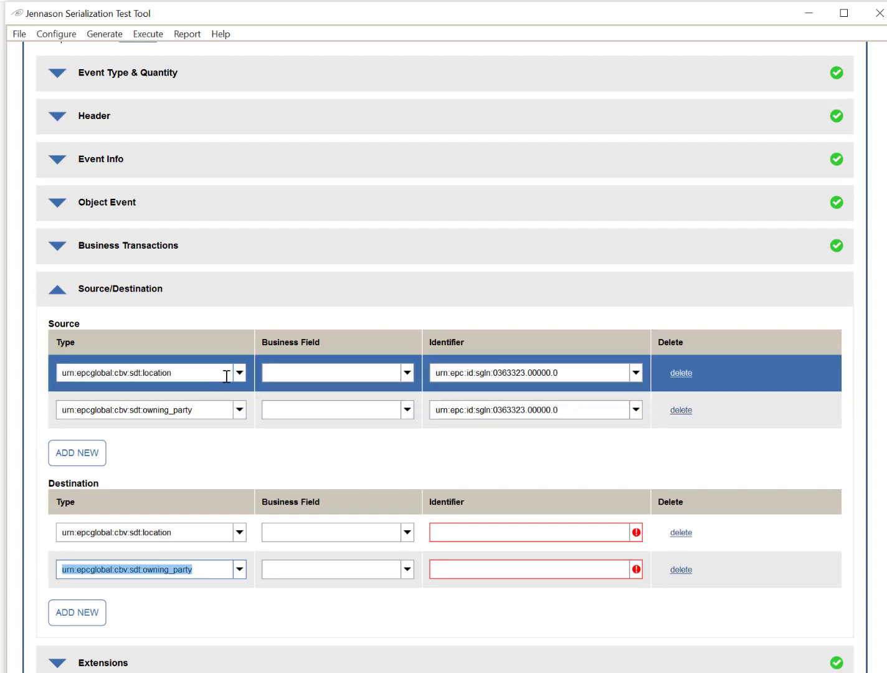
scroll(380, 405, down, 1)
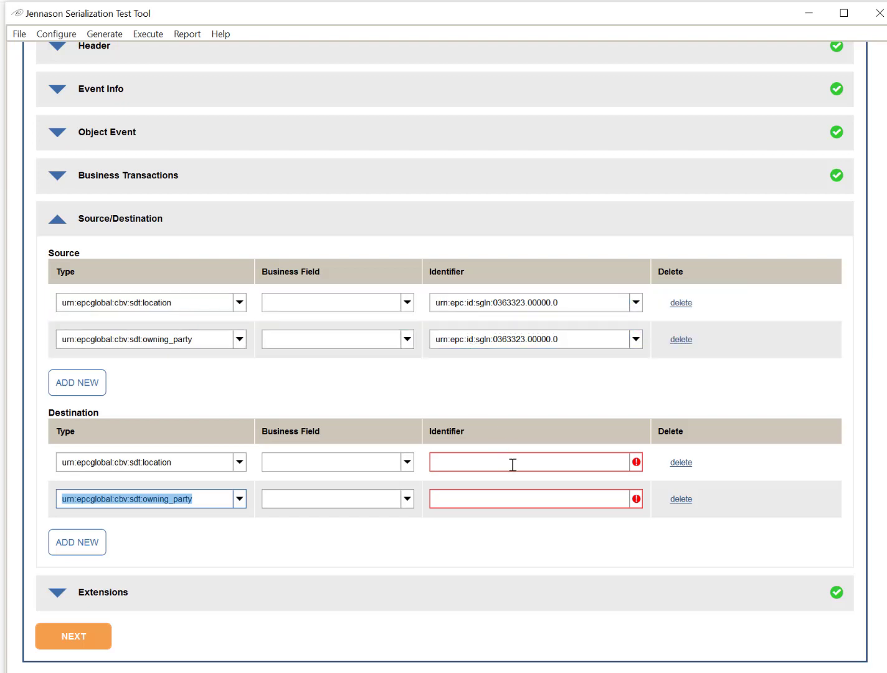
click(635, 462)
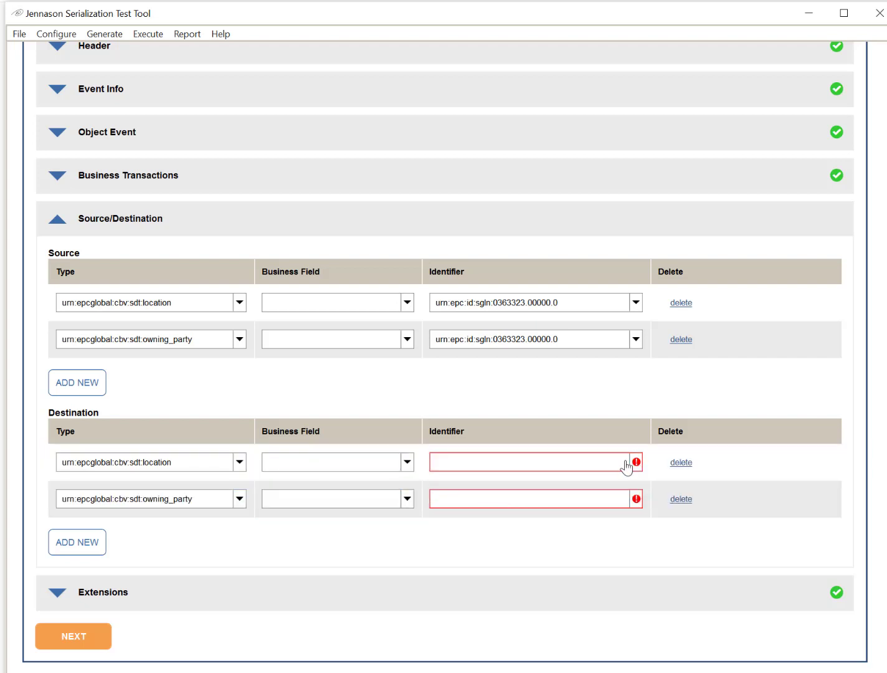
click(614, 462)
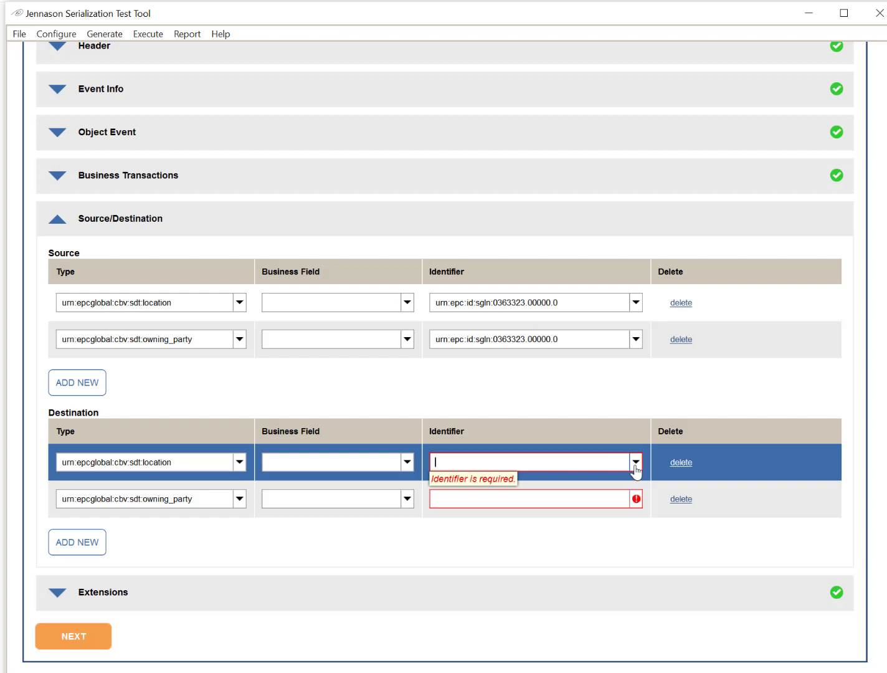
click(635, 464)
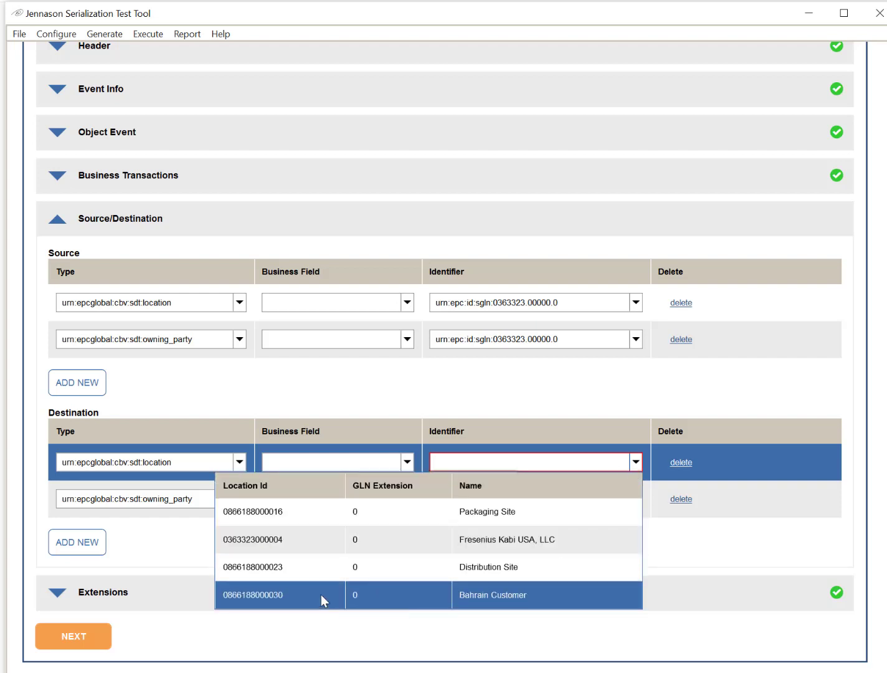
click(497, 563)
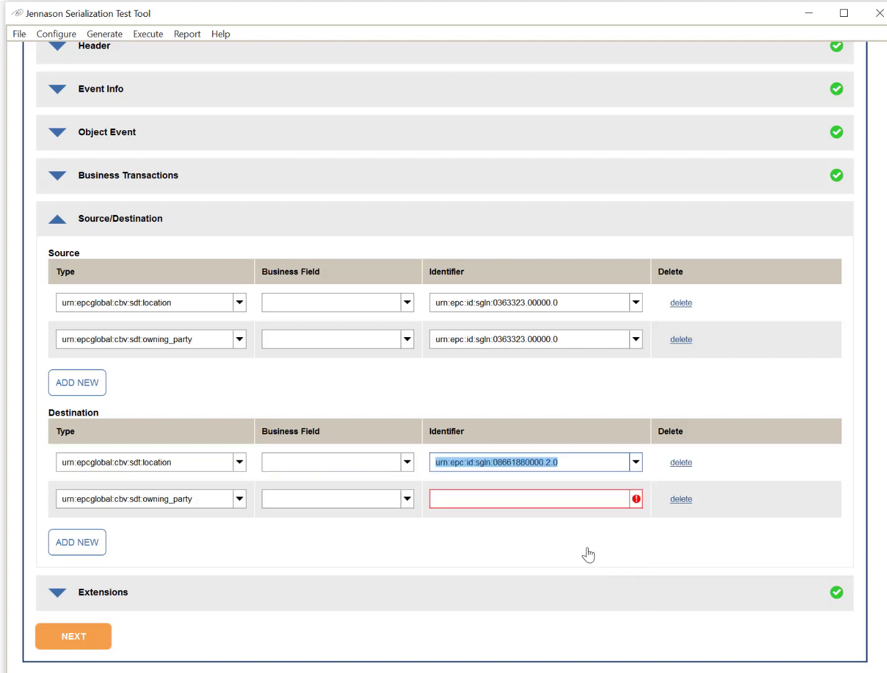
click(635, 499)
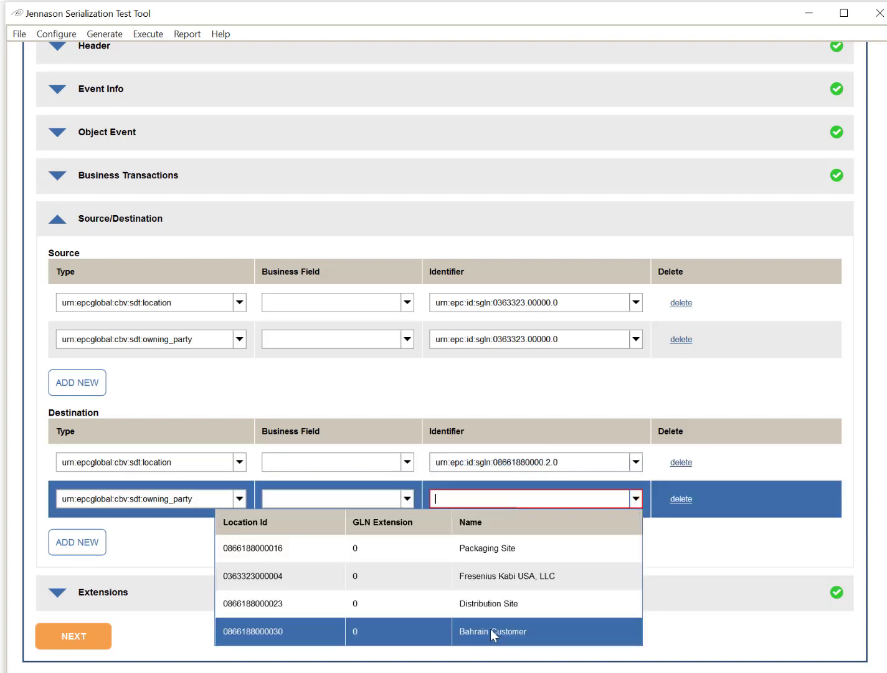
click(490, 628)
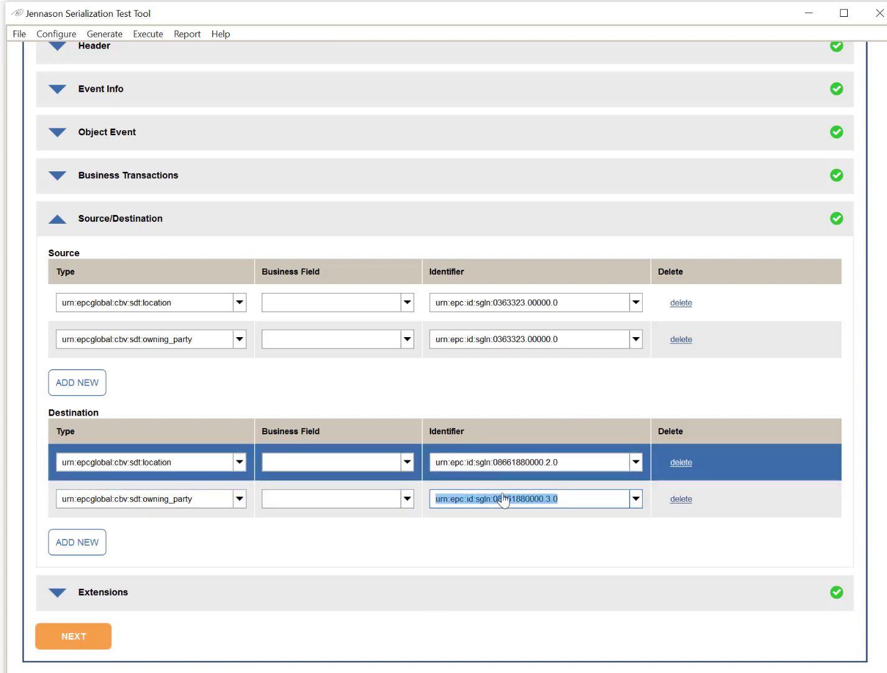
click(48, 34)
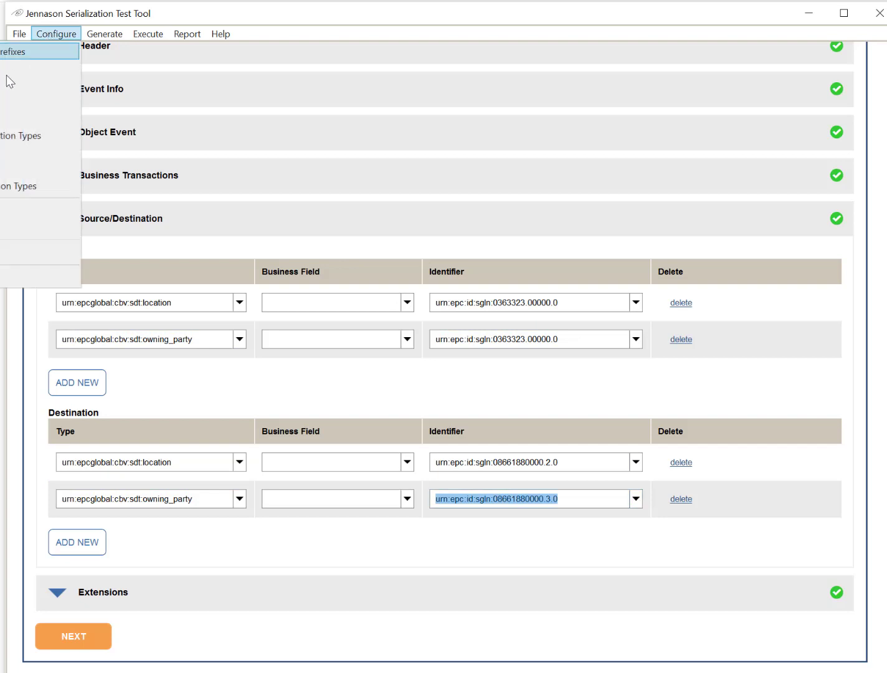
click(604, 498)
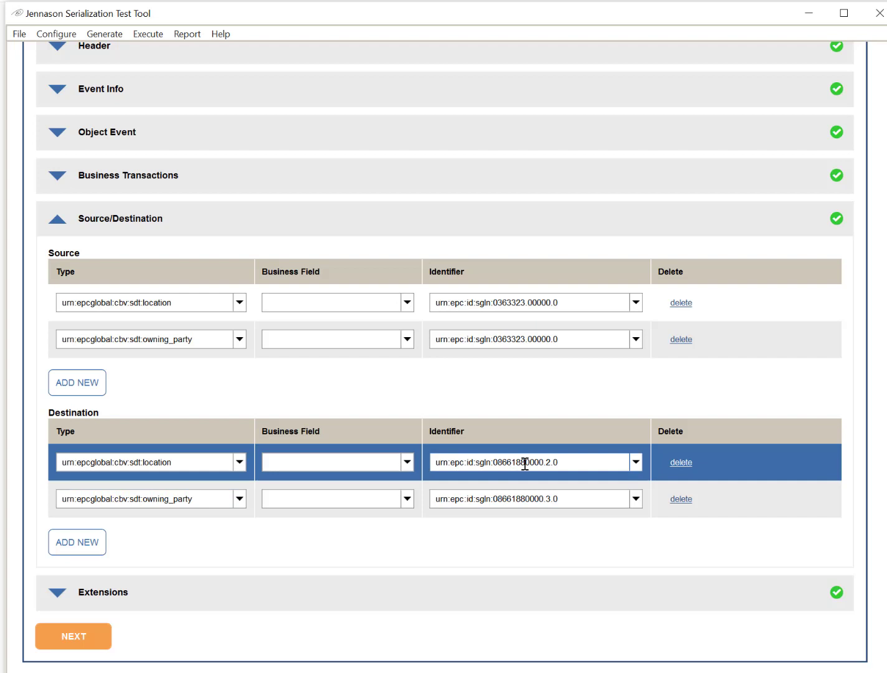
click(636, 464)
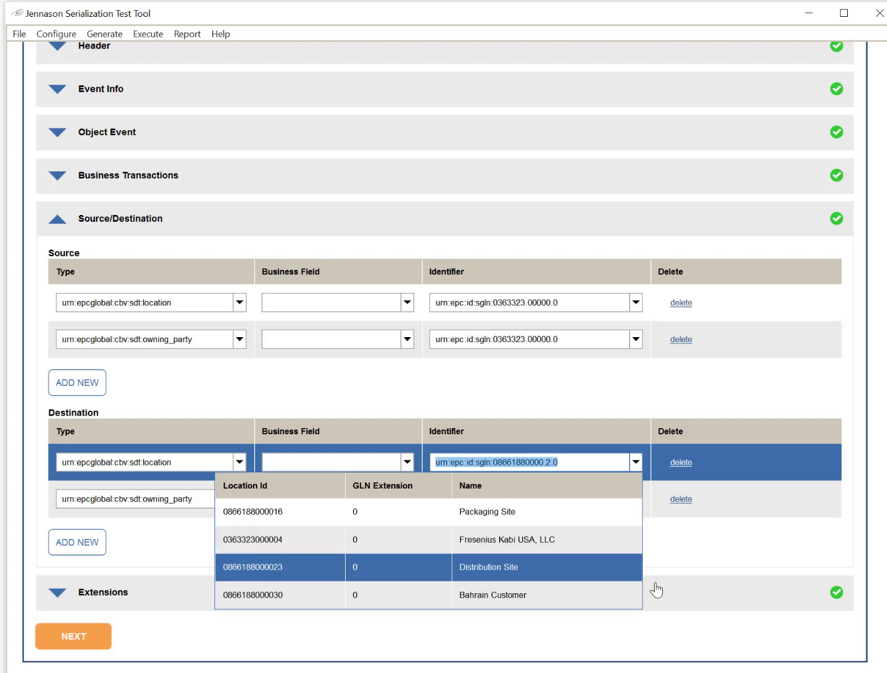
click(715, 548)
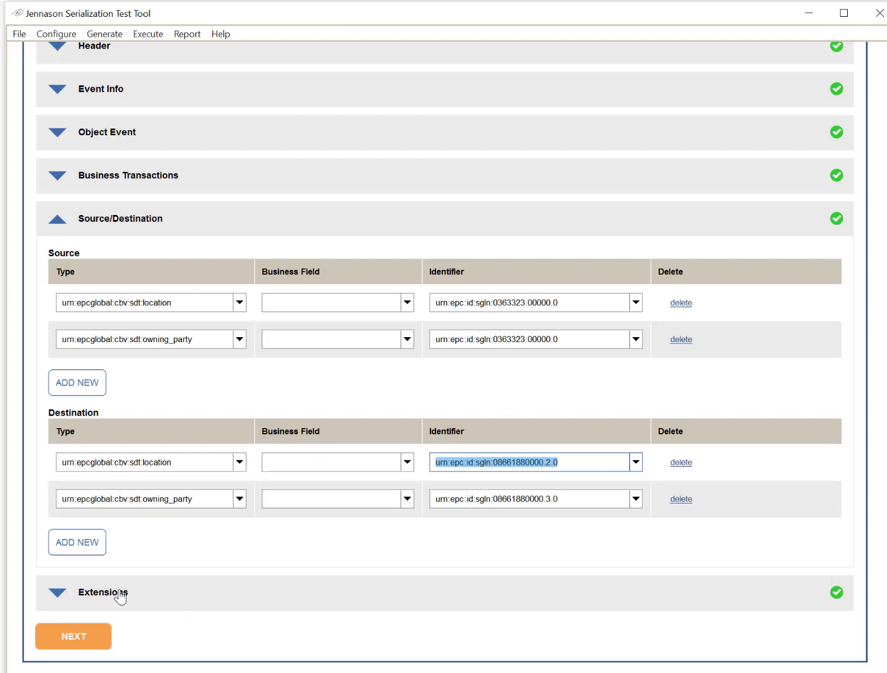
- Check the Extensions section, proceed, and enter the ten UIDs from urn:epc:id:sgtin:1506777.000018.01QA00001TY through urn:epc:id:sgtin:1506777.000018.01HNCEFGT33
click(119, 591)
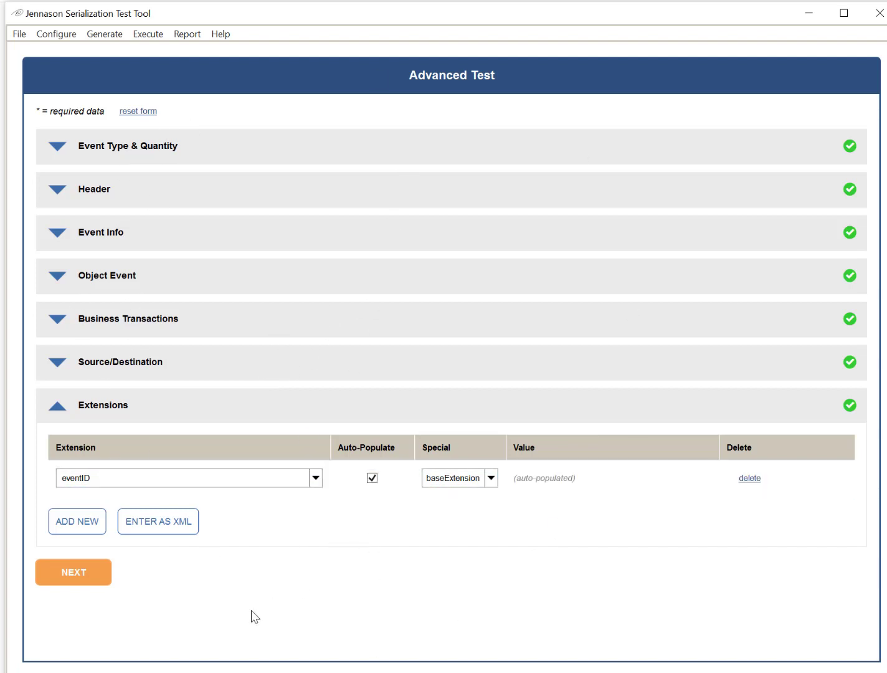
click(64, 577)
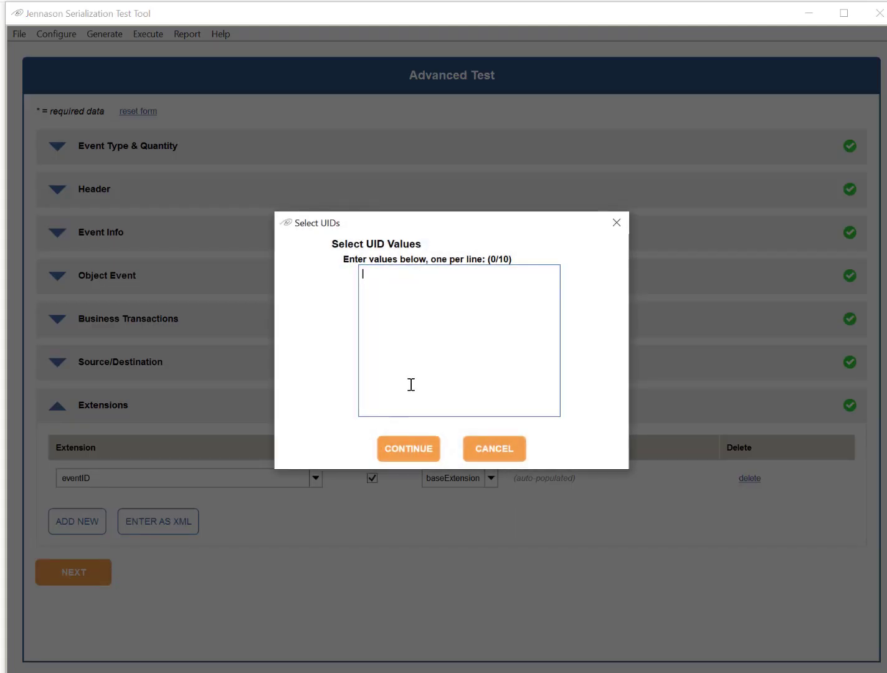
text(urn:epc:id:sgtin:1506777.000018.01QA00001TY urn:epc:id:sgtin:1506777.000018.011ABRG0001 urn:epc:id:sgtin:1506777.000018.01ASAS000Q1 urn:epc:id:sgtin:1506777.000018.01TDFFSF5RE urn:epc:id:sgtin:1506777.000018.01GDGDGDG34 urn:epc:id:sgtin:1506777.000018.01100000003 urn:epc:id:sgtin:1506777.000018.01YUTTYYEQF urn:epc:id:sgtin:1506777.000018.014545RF98F urn:epc:id:sgtin:1506777.000018.01TYEWEW56E urn:epc:id:sgtin:1506777.000018.01HNCEFGT33)
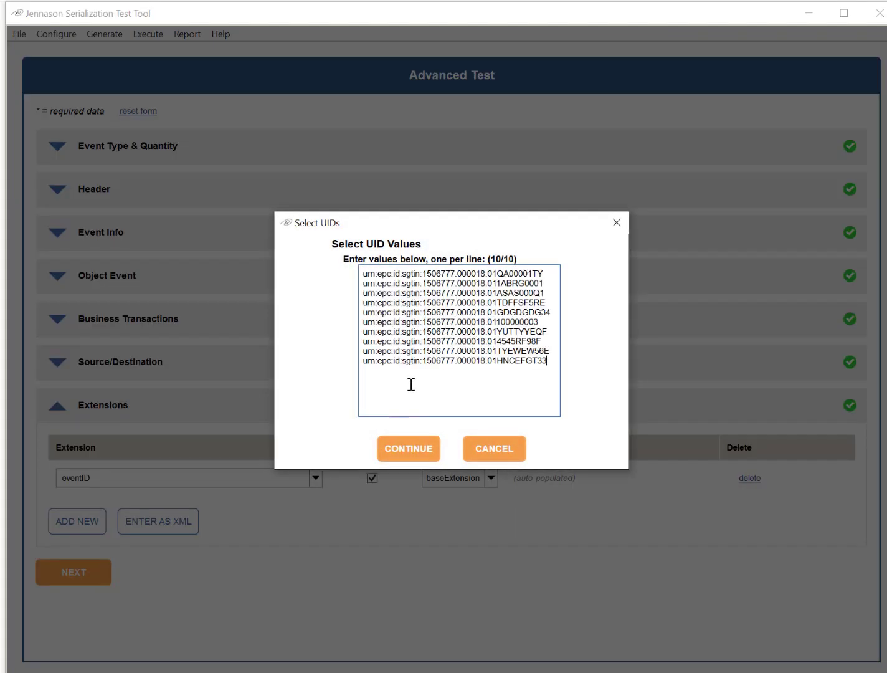
click(407, 452)
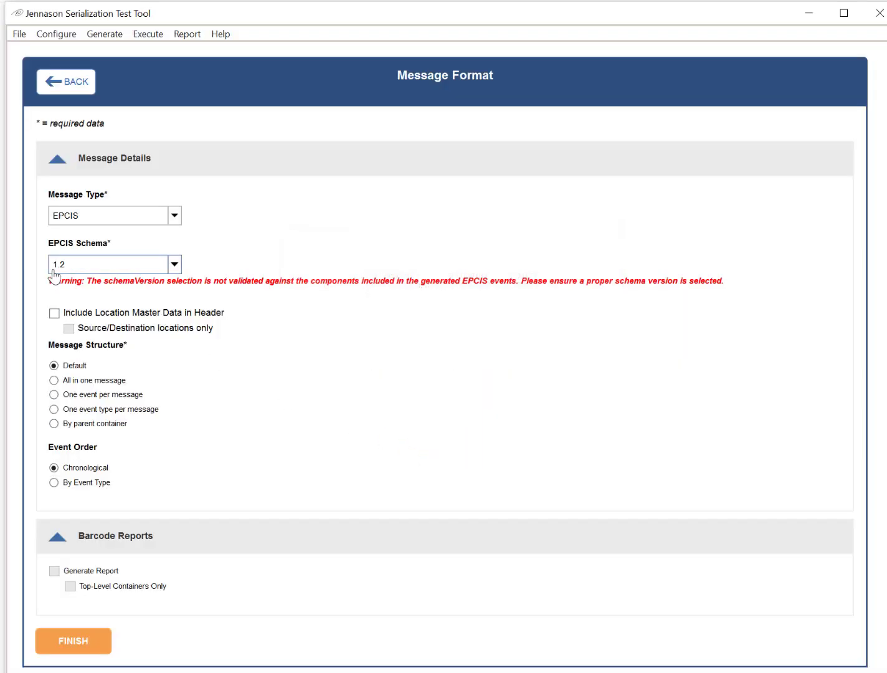
- Generate the shipping message with the All in one message structure and review its XML, including the EPC list and destinations
click(55, 382)
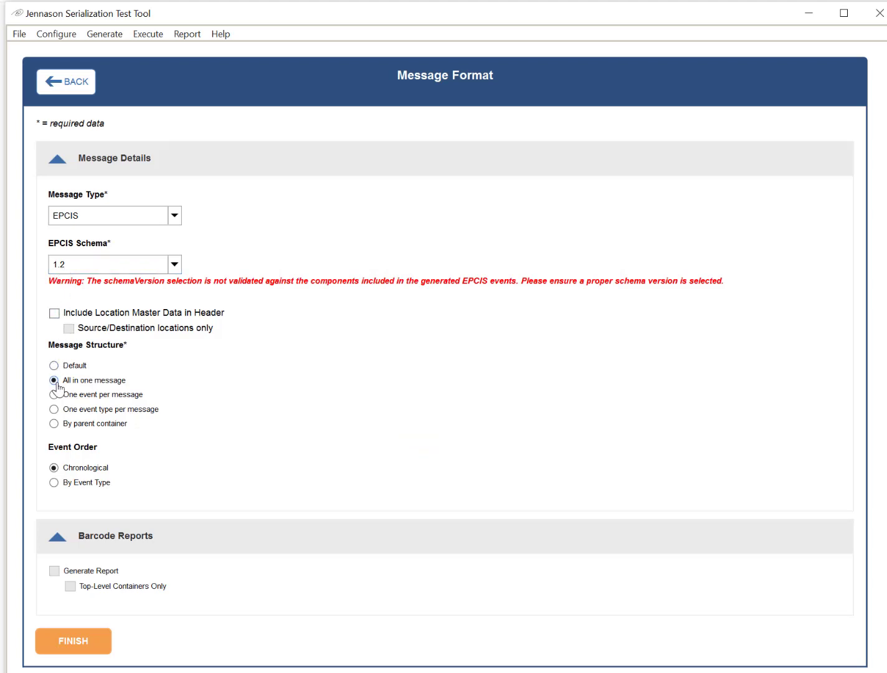
click(74, 641)
scroll(492, 374, down, 5)
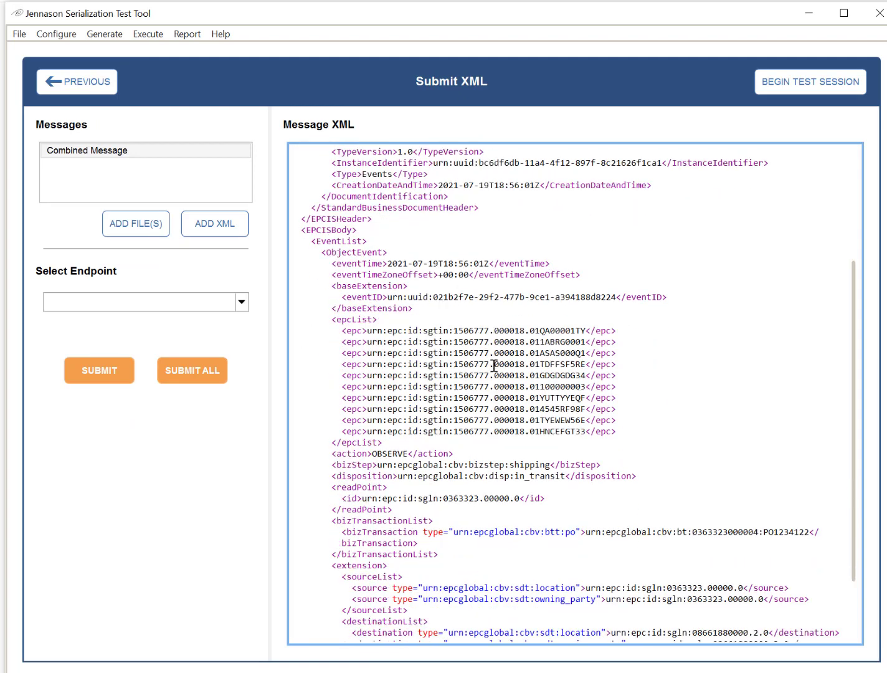
scroll(496, 402, down, 1)
scroll(492, 405, up, 4)
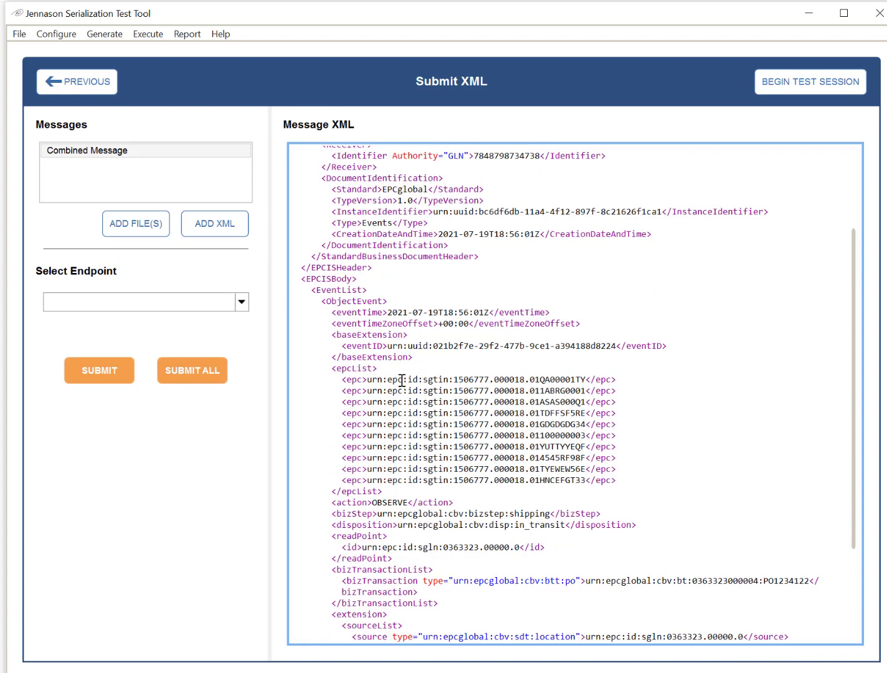
drag(402, 380, 670, 479)
click(643, 447)
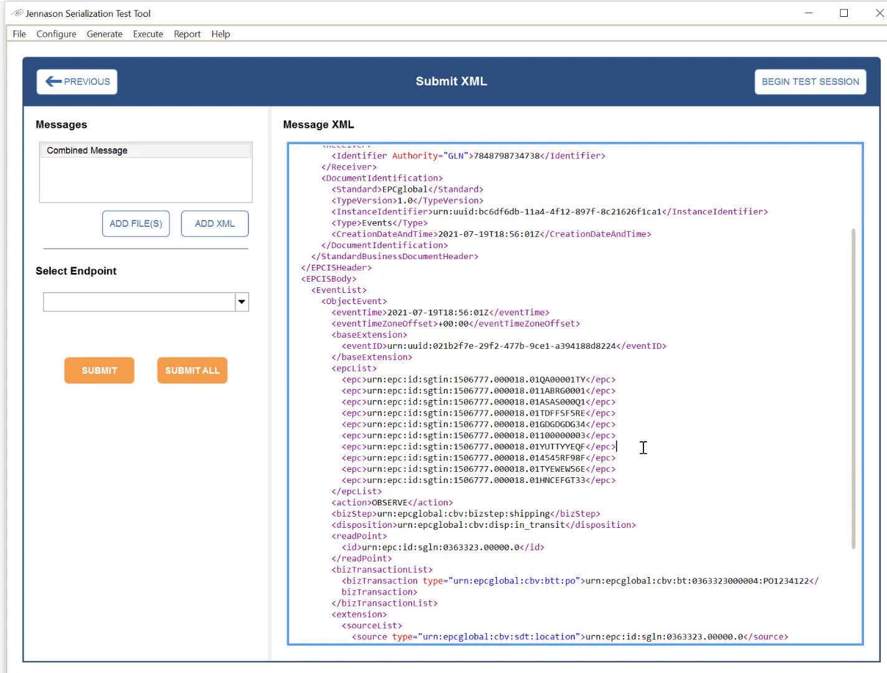
scroll(601, 407, down, 4)
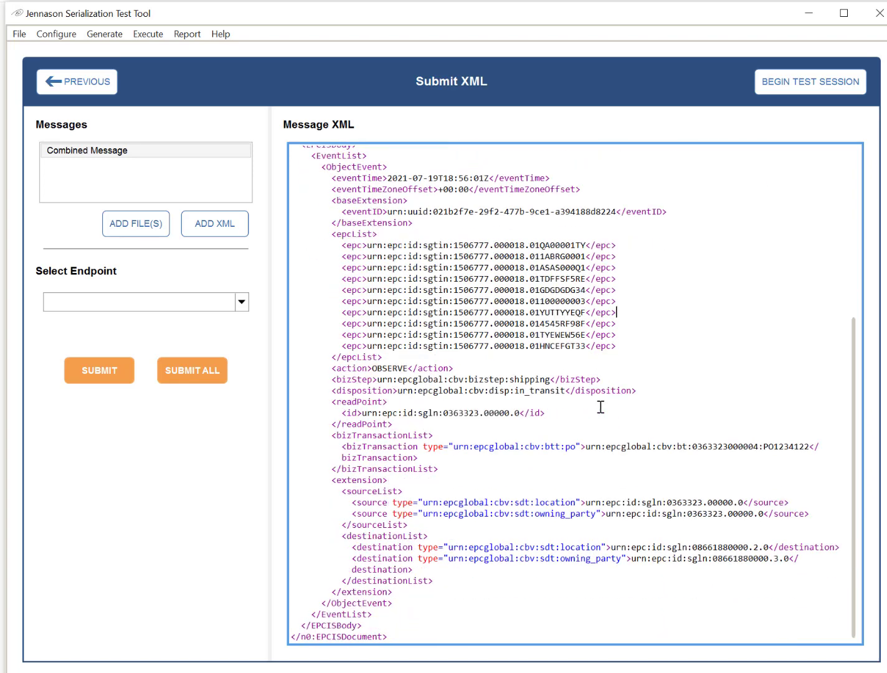
- Examine the purchase order bizTransaction value and the eventID in the shipping message XML
drag(529, 448, 687, 447)
click(391, 521)
drag(405, 211, 652, 212)
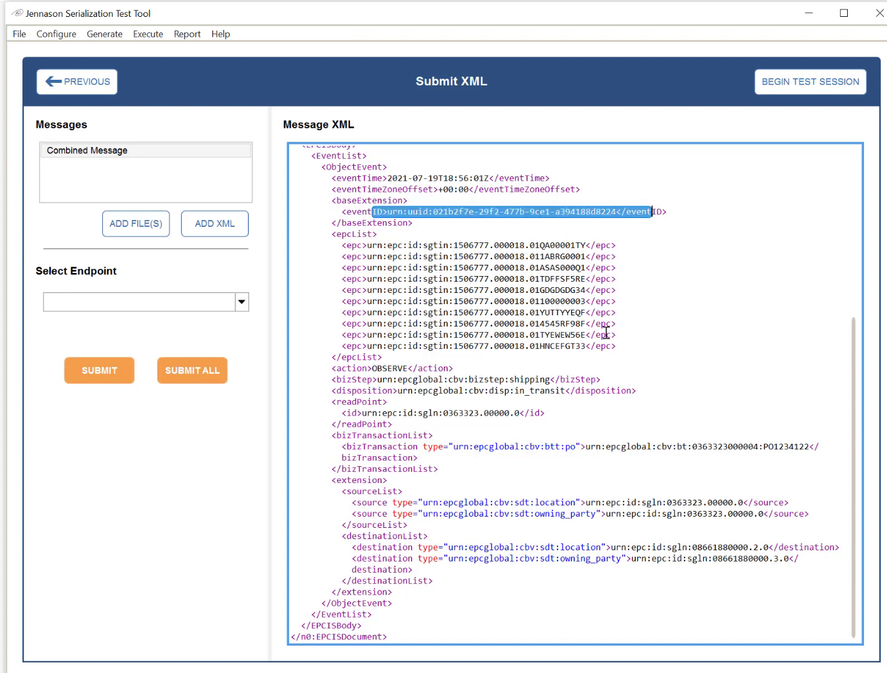
click(439, 521)
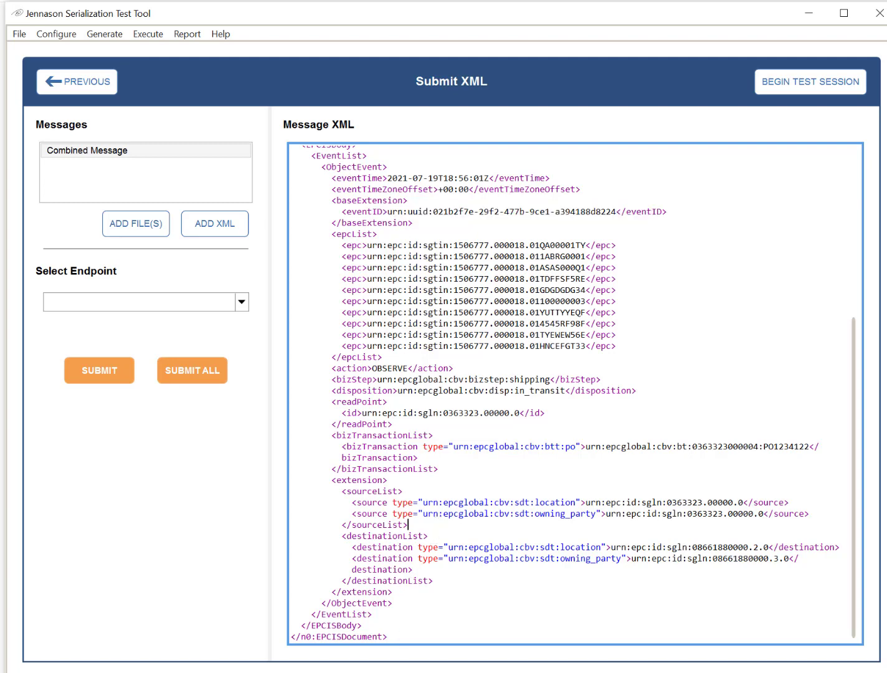
- Open the commissioning message bahrain_1.xml from the Serialization Testing Tool Messages folder in Notepad++
click(380, 670)
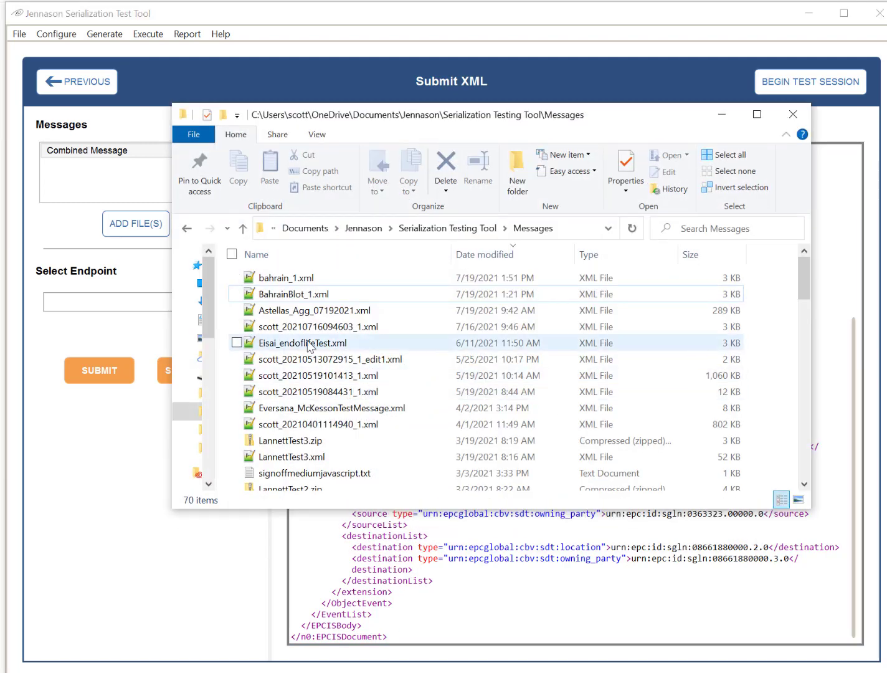
right_click(261, 281)
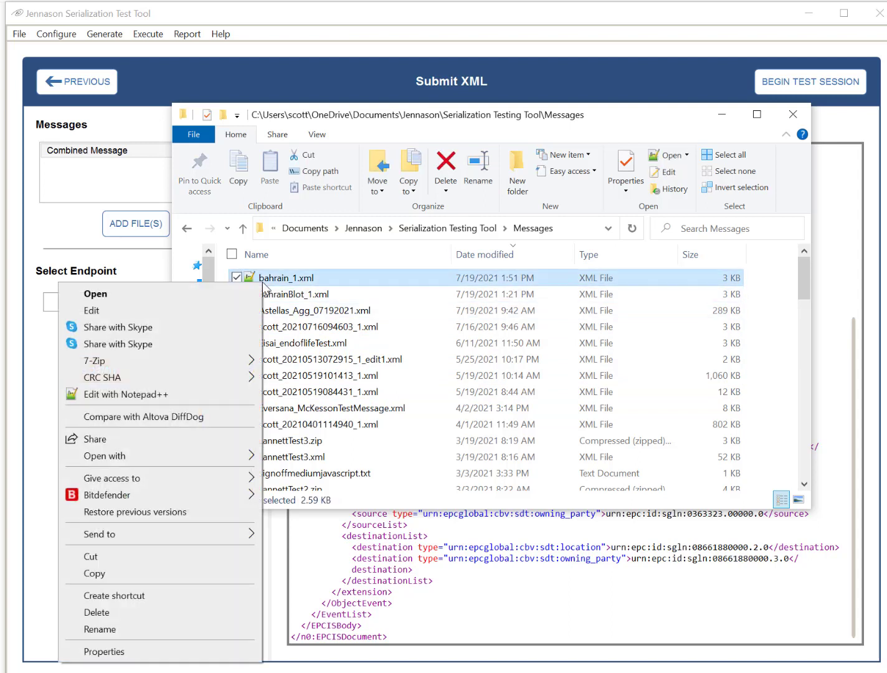
click(163, 395)
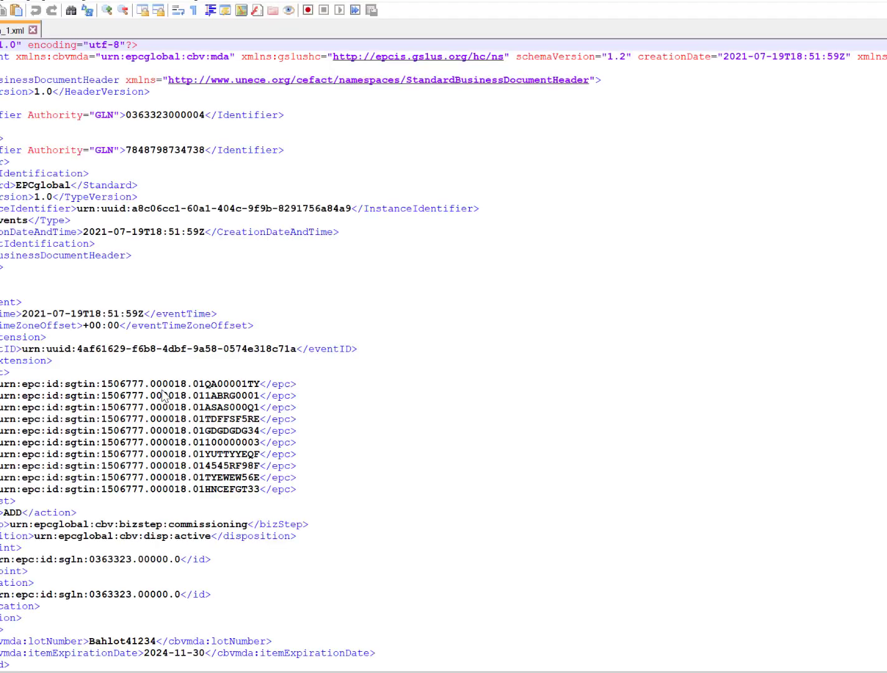
- Switch back to Jennason Serialization Test Tool and copy the complete shipping ObjectEvent block, including its opening and closing tags
key(alt+Tab)
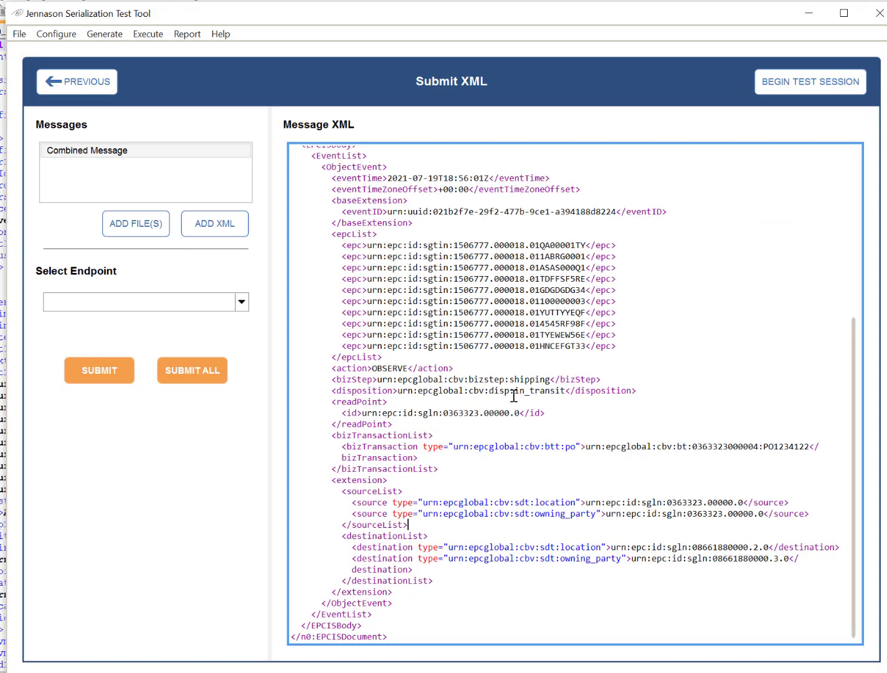
drag(319, 167, 415, 608)
key(ctrl+c)
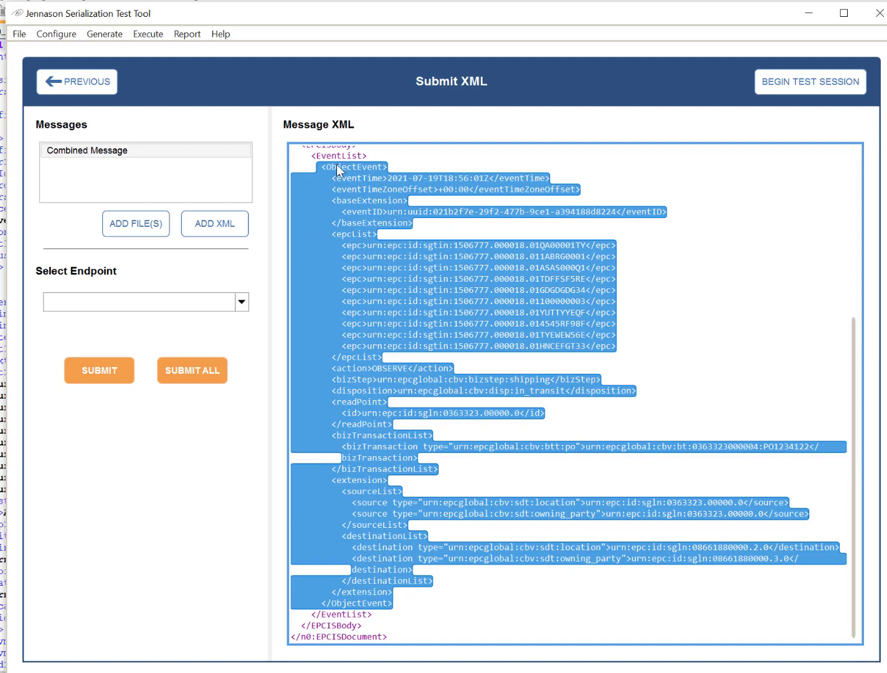
- In Notepad++, paste the shipping ObjectEvent on a new line directly after the commissioning ObjectEvent's closing tag in bahrain_1.xml
key(alt+Tab)
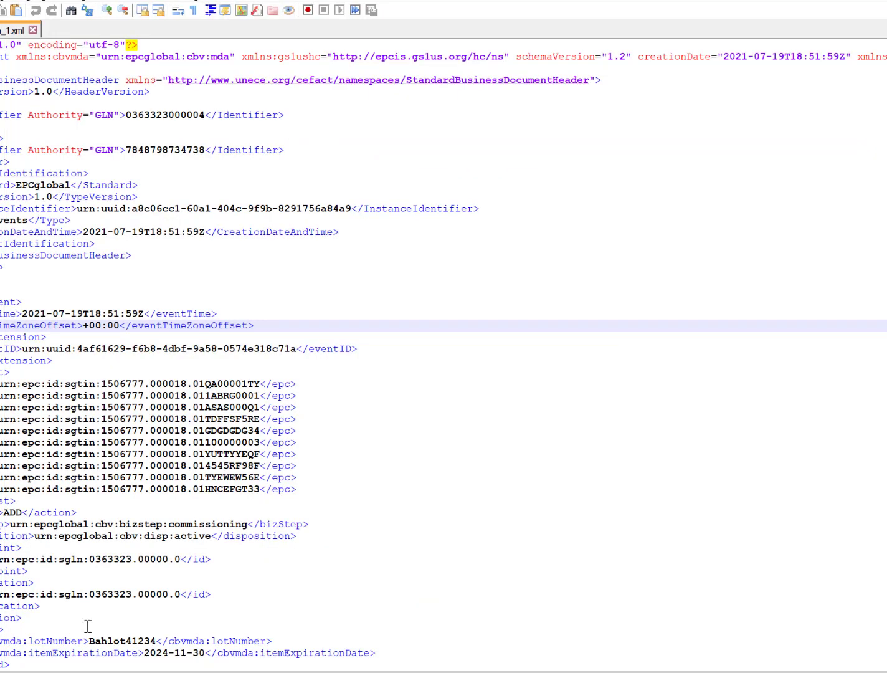
scroll(187, 234, up, 2)
scroll(142, 314, down, 2)
click(48, 626)
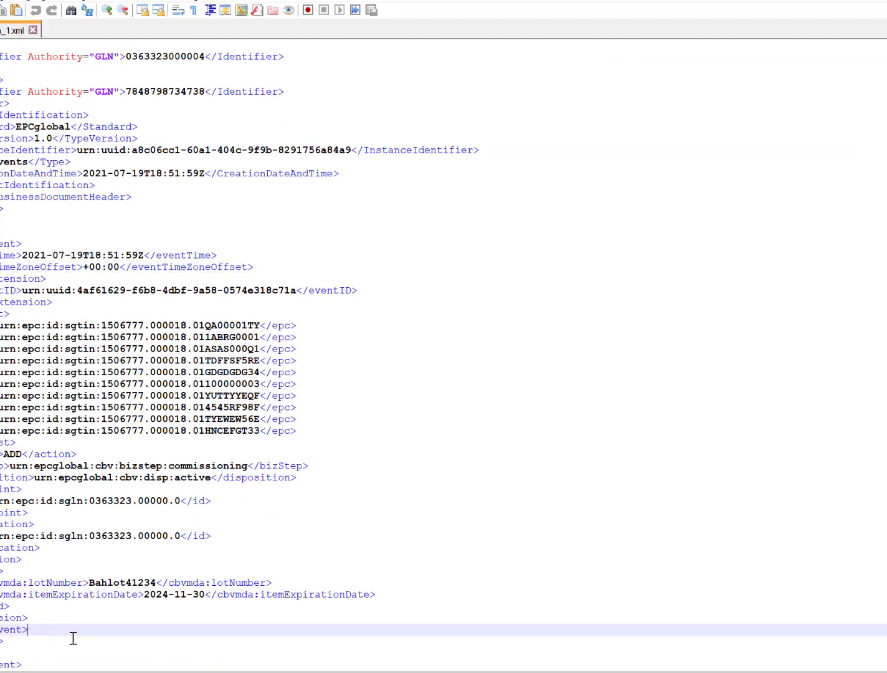
key(Return)
key(ctrl+v)
scroll(78, 621, down, 1)
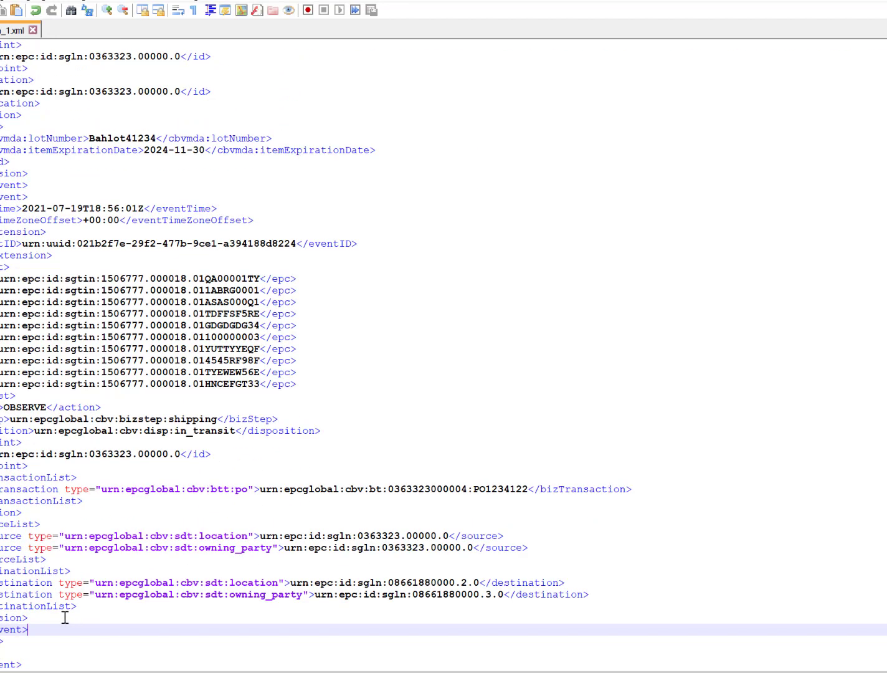
- Bring the whole Notepad++ window into view and review the header, commissioning event and shipping event in the combined bahrain_1.xml
drag(477, 0, 325, 2)
drag(586, 1, 464, 26)
drag(886, 327, 886, 672)
scroll(332, 315, up, 14)
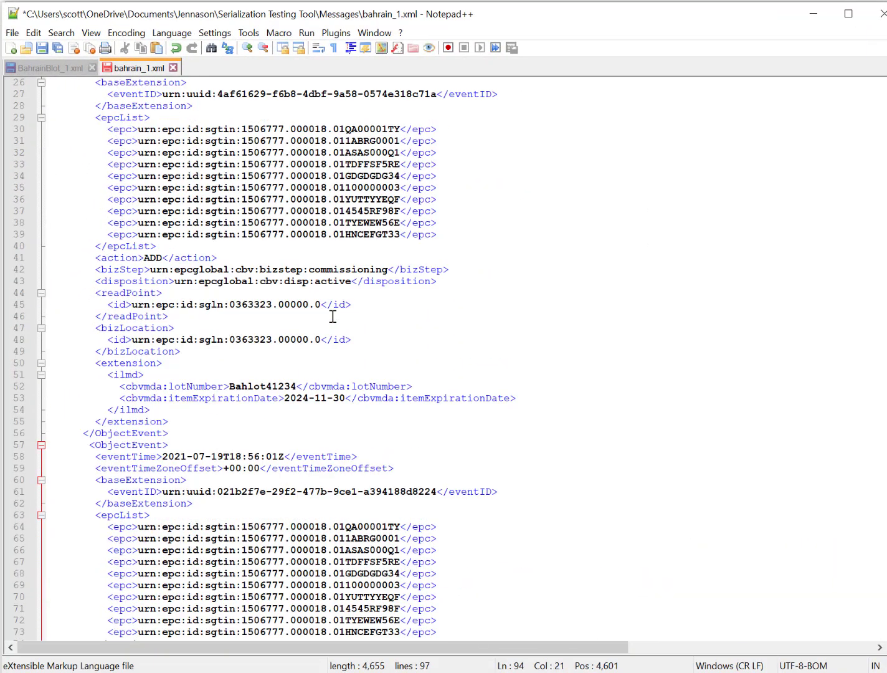
scroll(299, 405, down, 16)
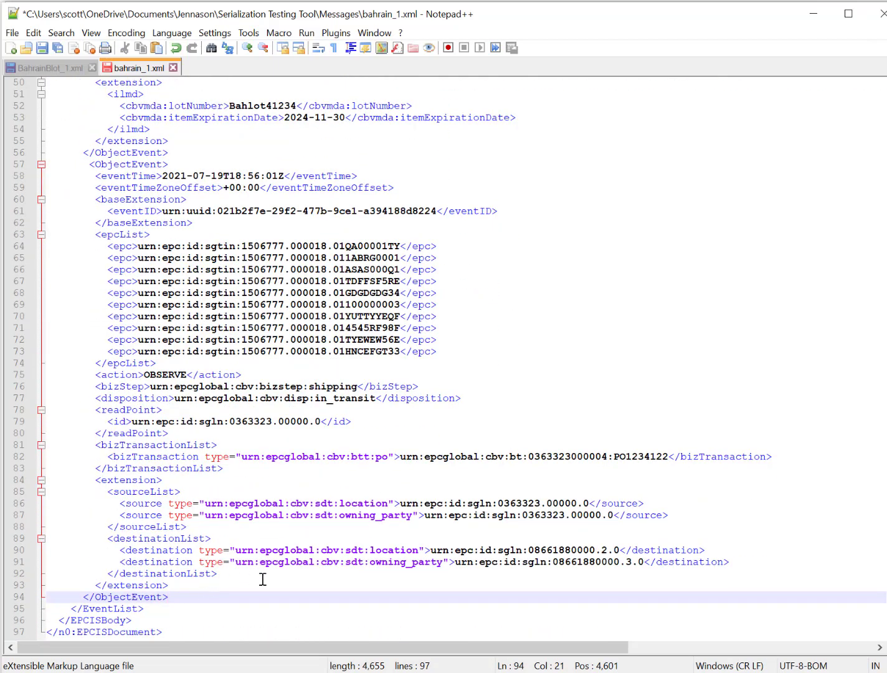
scroll(260, 553, up, 5)
scroll(262, 463, up, 11)
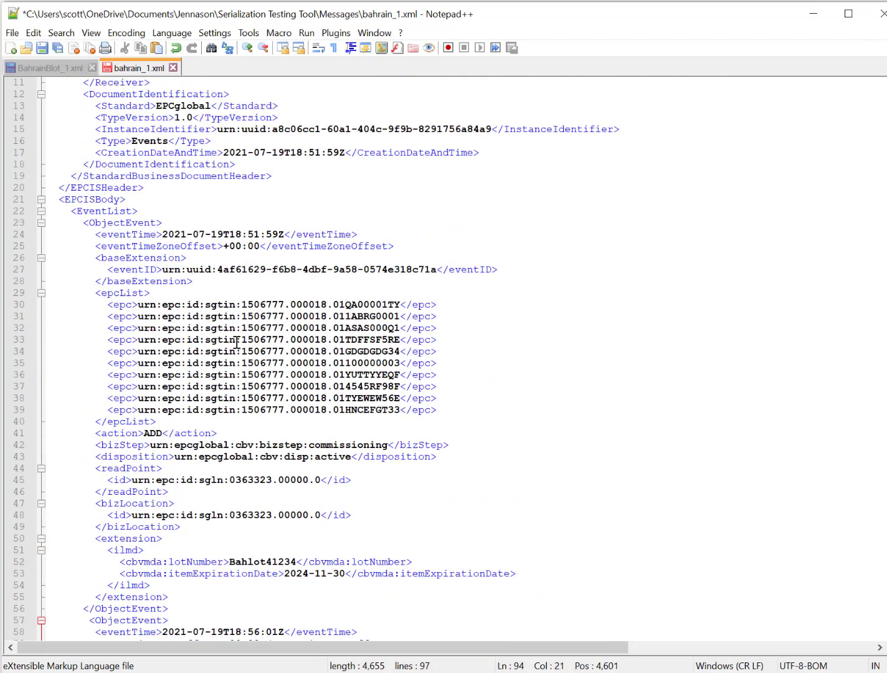
scroll(234, 410, down, 4)
scroll(296, 372, down, 2)
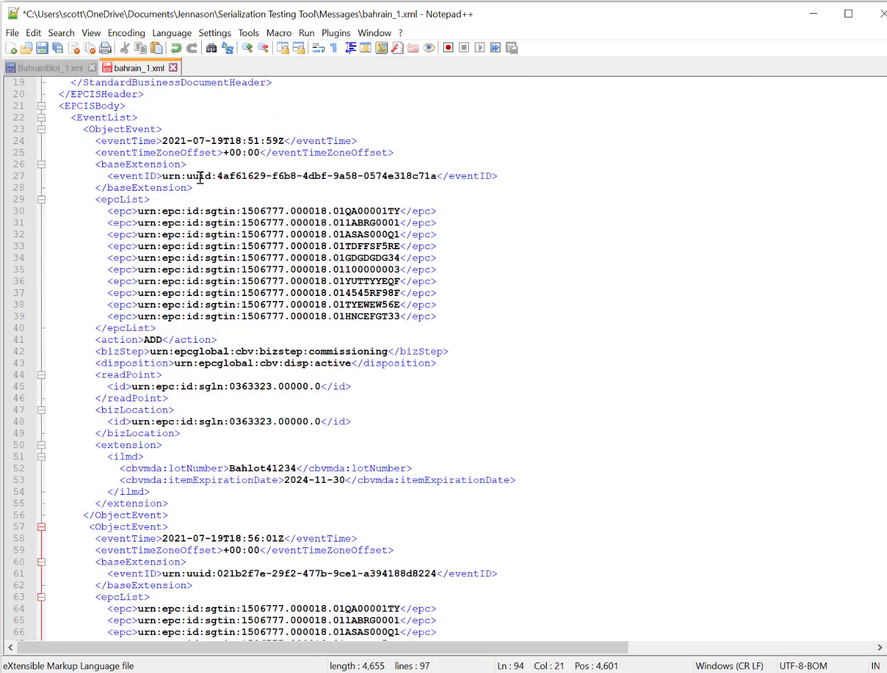
scroll(283, 414, down, 3)
scroll(155, 469, down, 7)
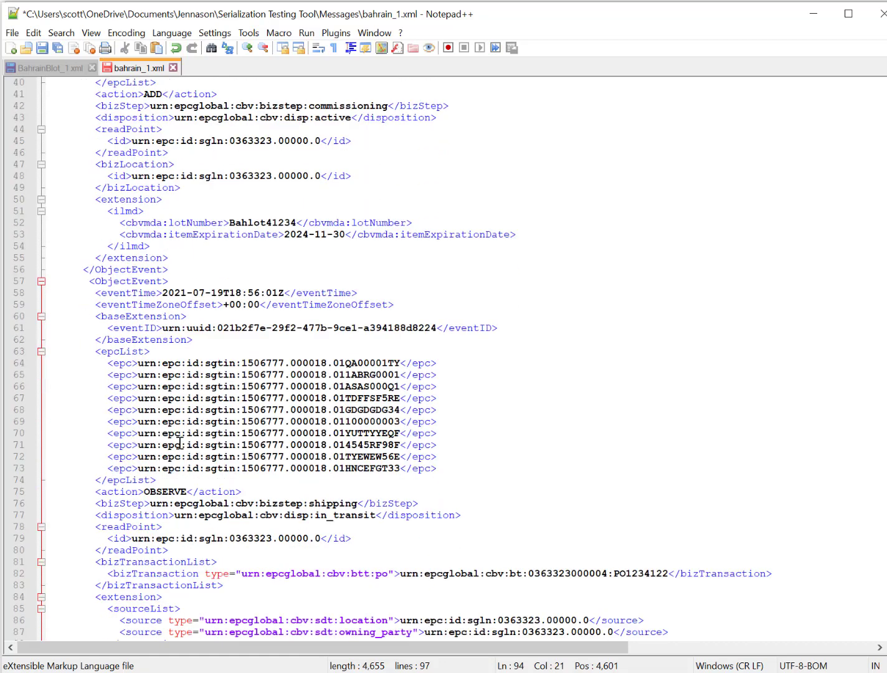
scroll(260, 357, down, 1)
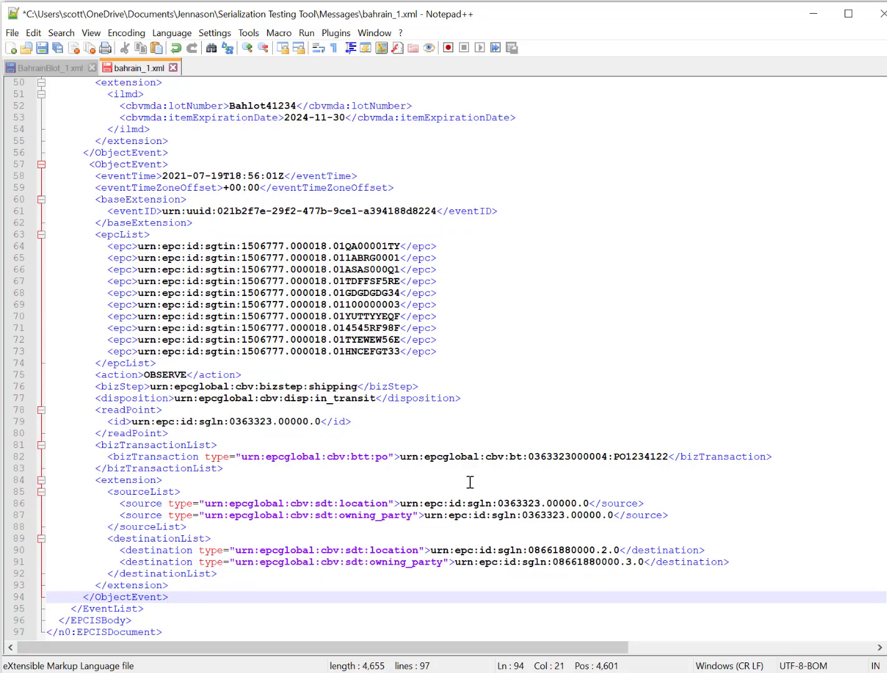
scroll(210, 483, up, 16)
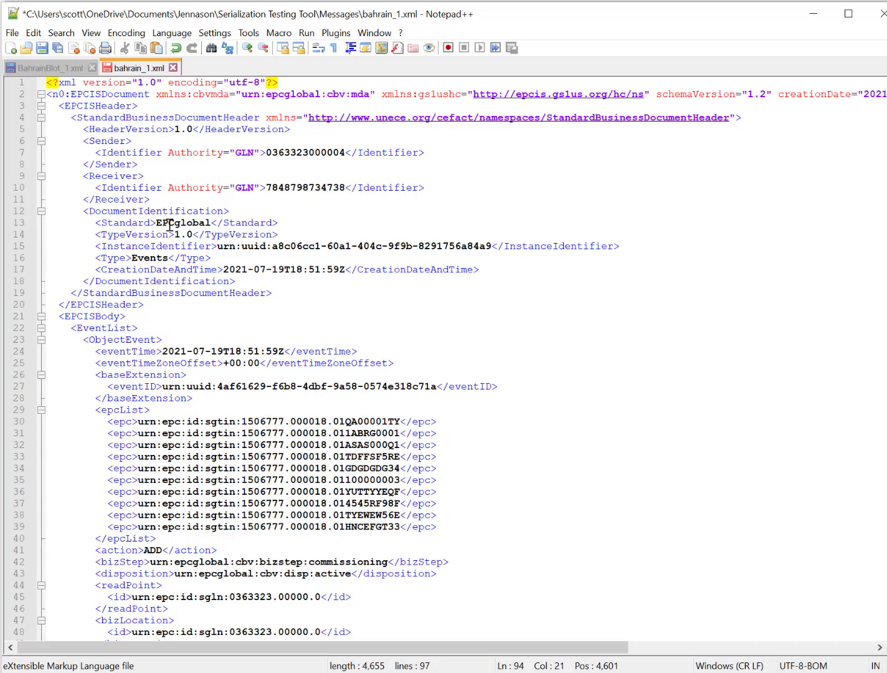
click(636, 672)
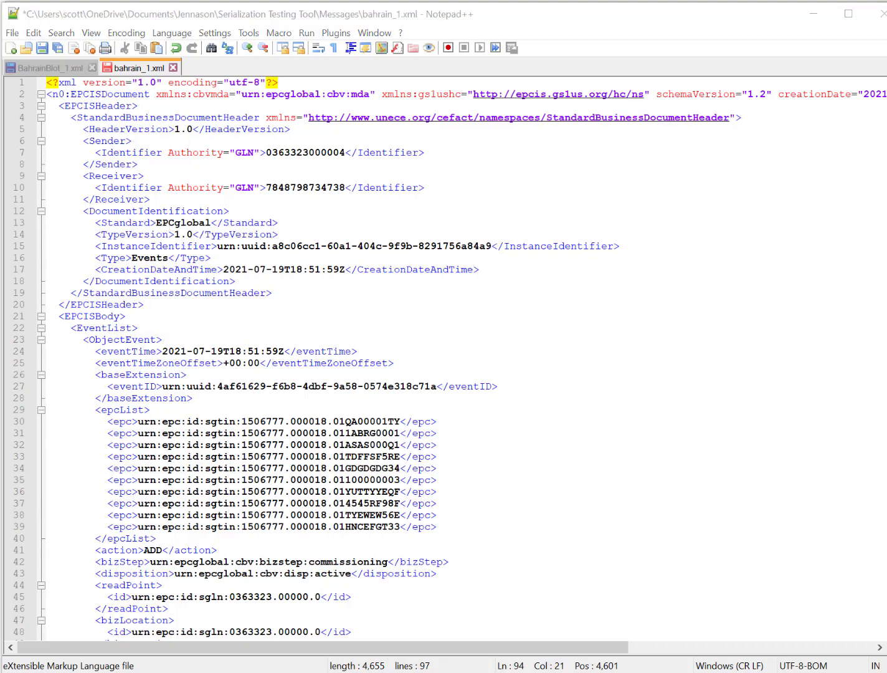